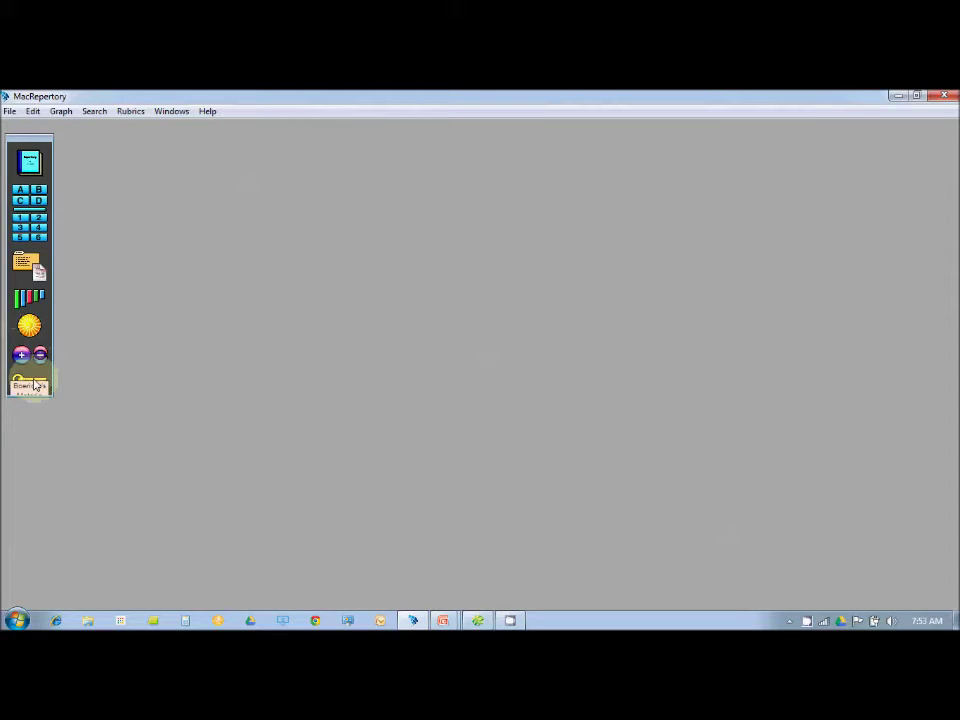
Open the Complete 2015 Repertory, check the list of available repertories, and open the Mind chapter
click(29, 163)
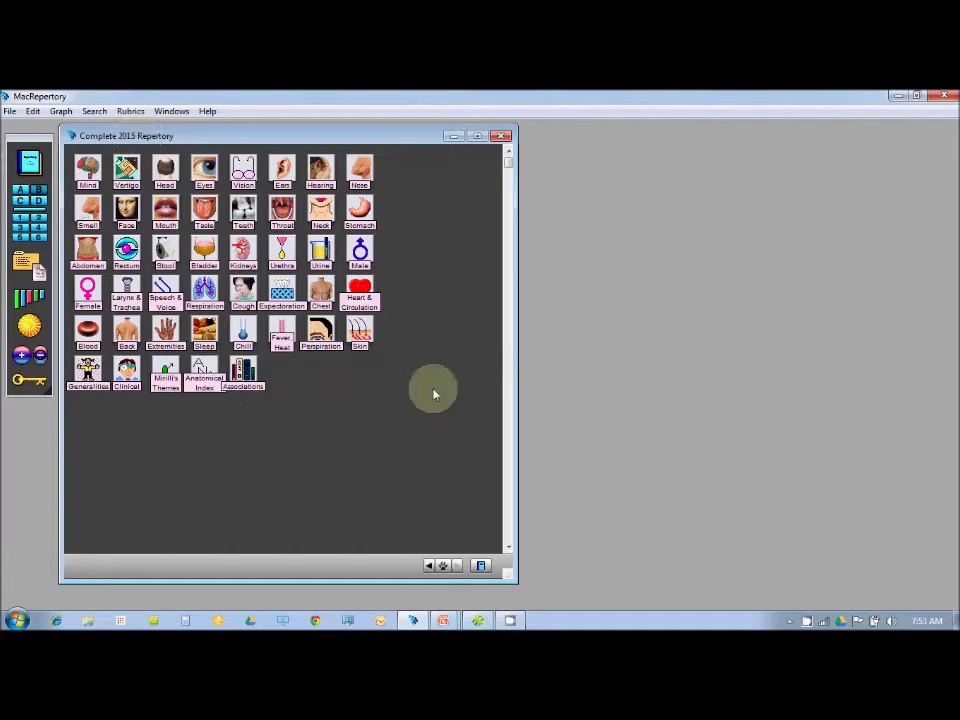
click(477, 567)
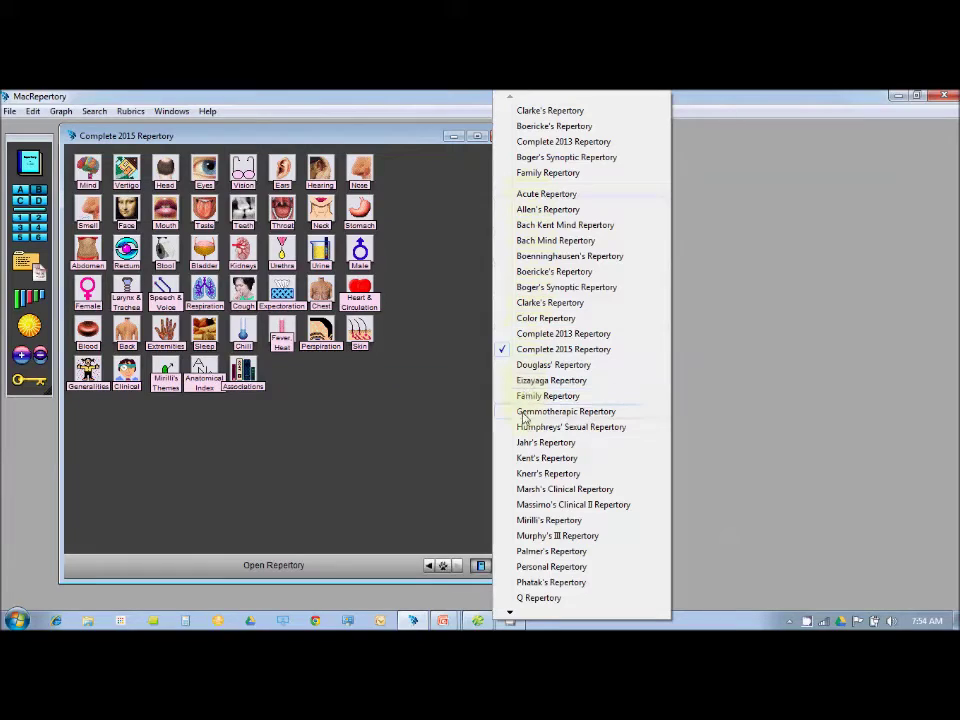
click(485, 569)
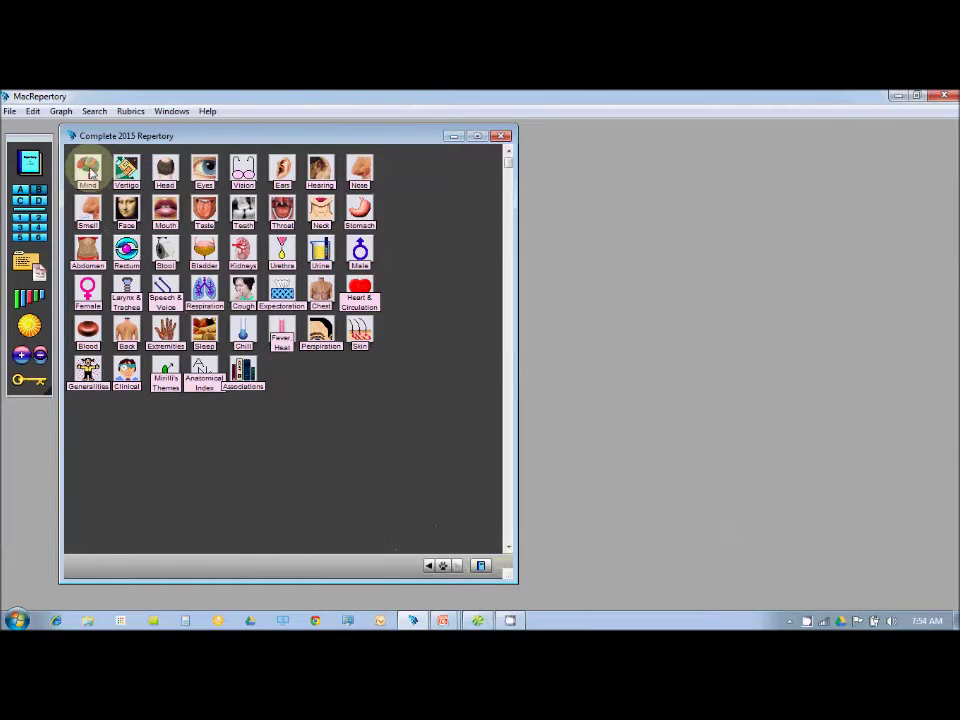
click(88, 170)
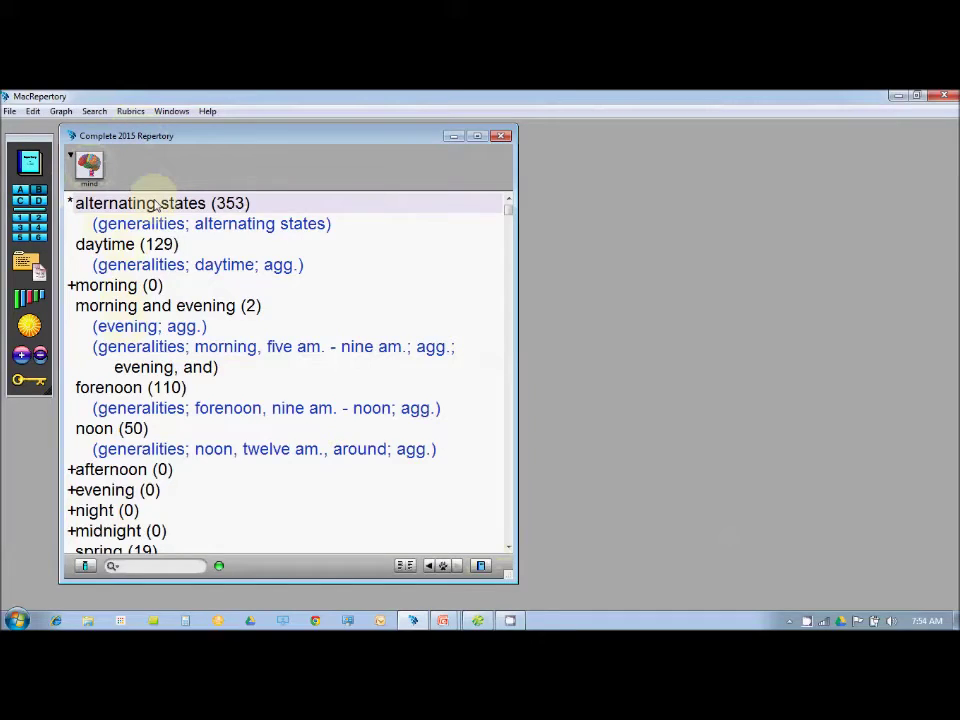
Set the rubric display to show author abbreviations
click(137, 113)
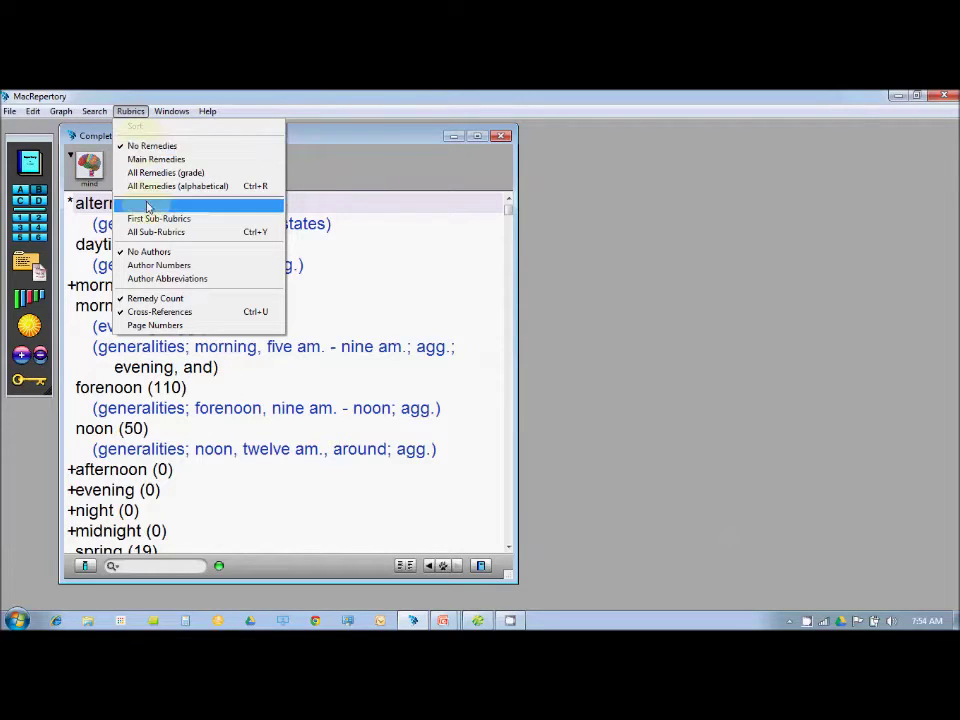
click(161, 279)
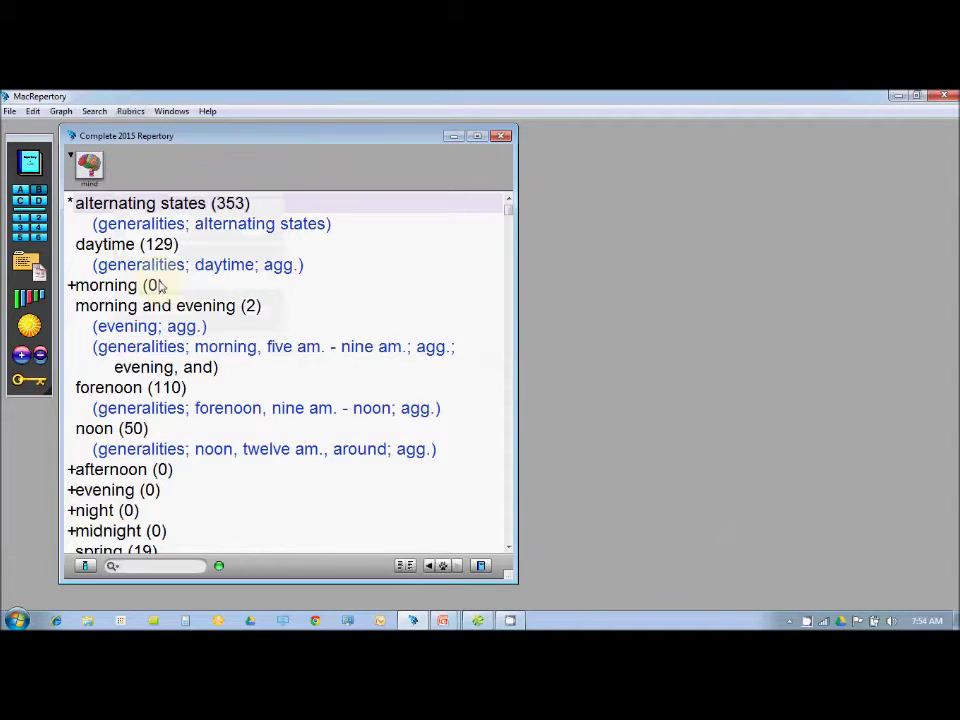
click(129, 112)
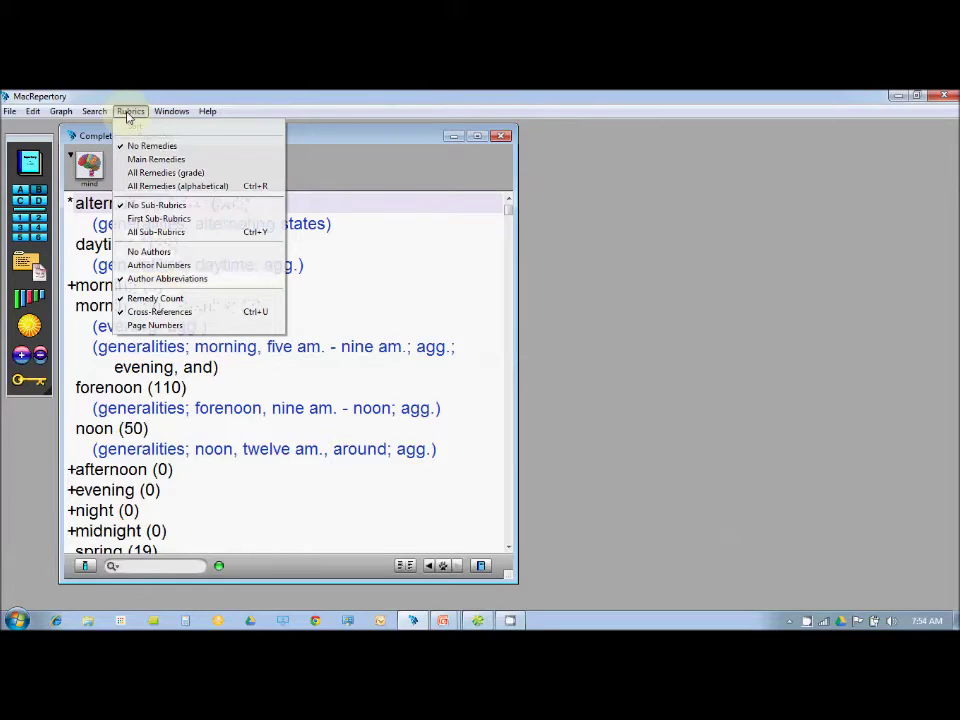
click(134, 314)
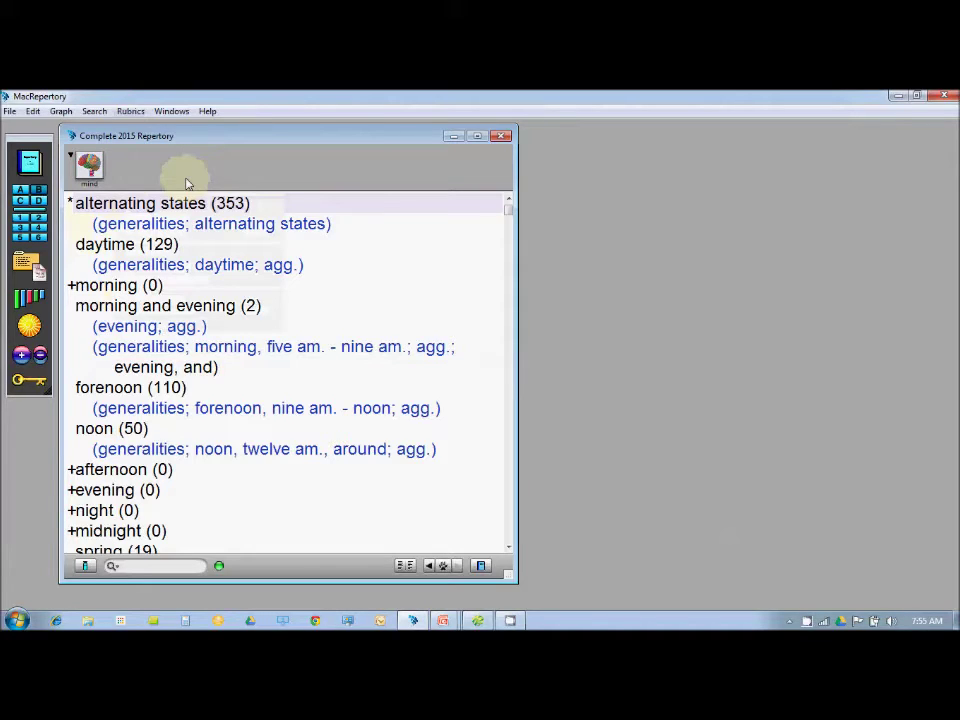
Locate the dreams rubric in the Mind chapter, and go back to the beginning of the chapter
text(dreams)
key(Return)
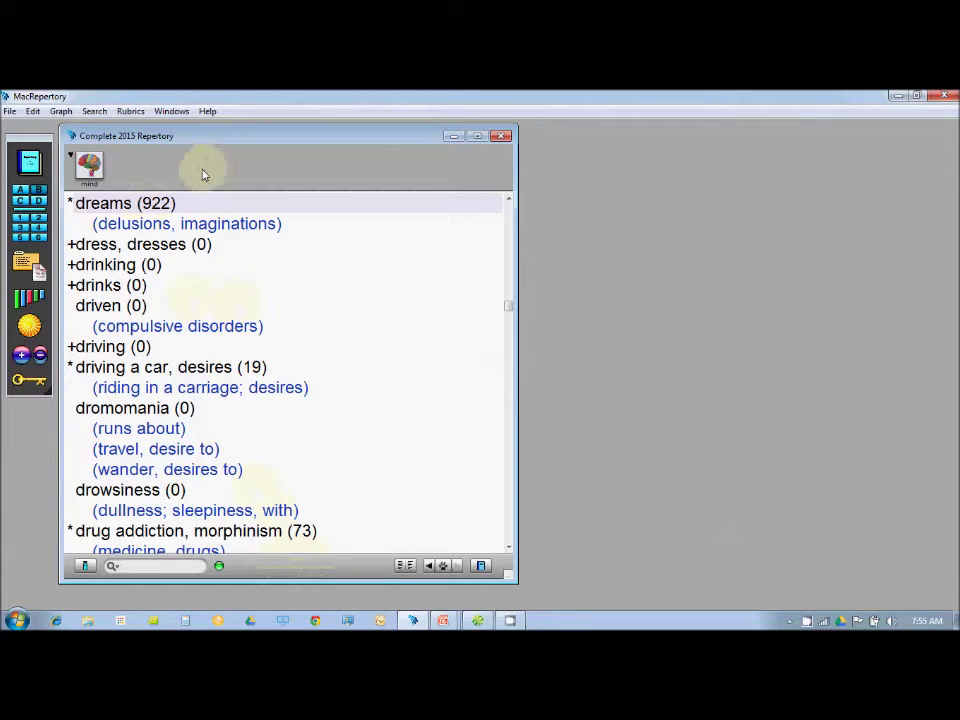
click(90, 168)
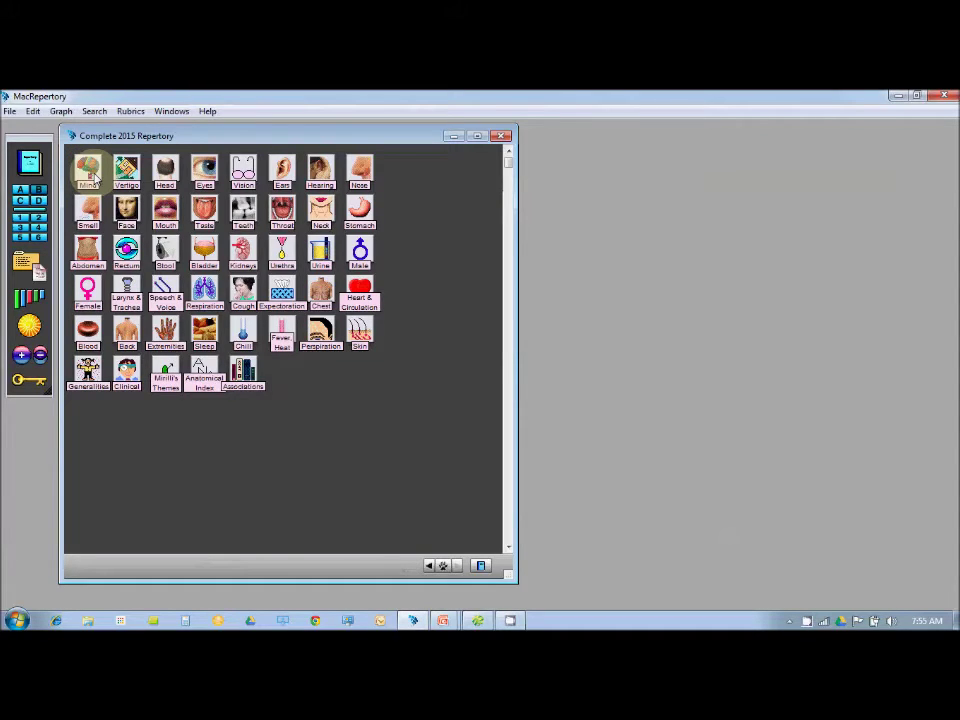
click(90, 170)
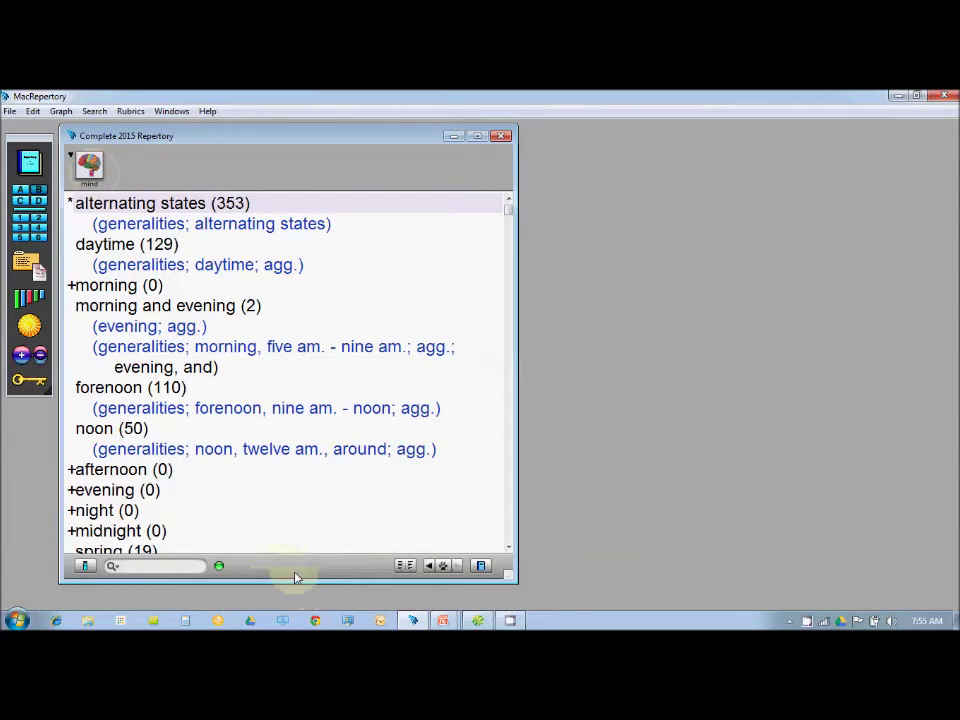
Find the dreams rubric in the Mind chapter and open its sub-rubrics
text(dreams)
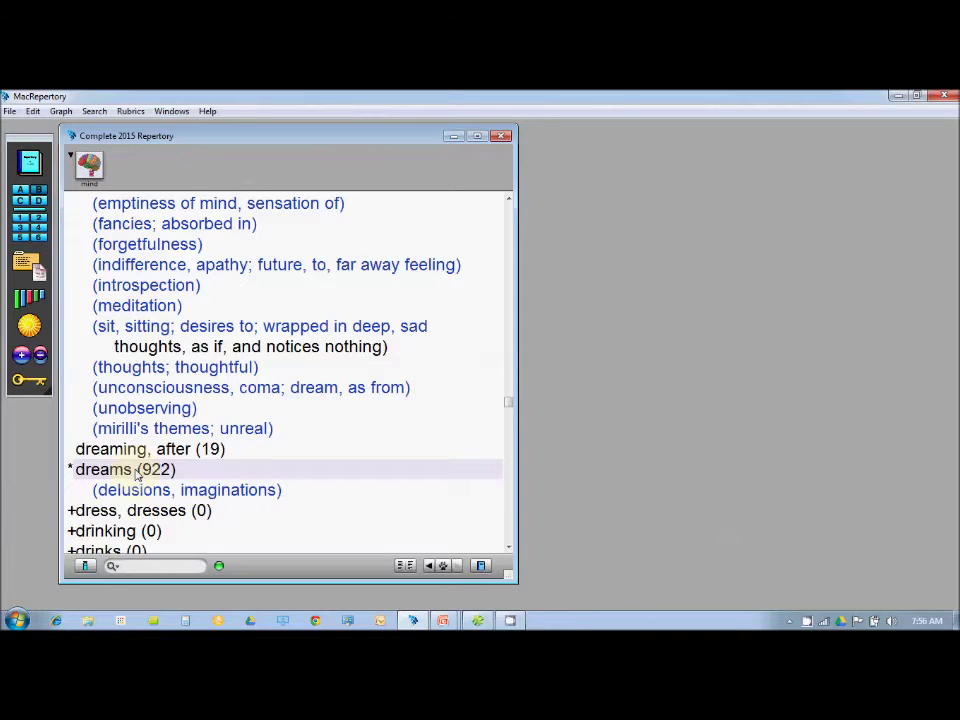
double_click(137, 472)
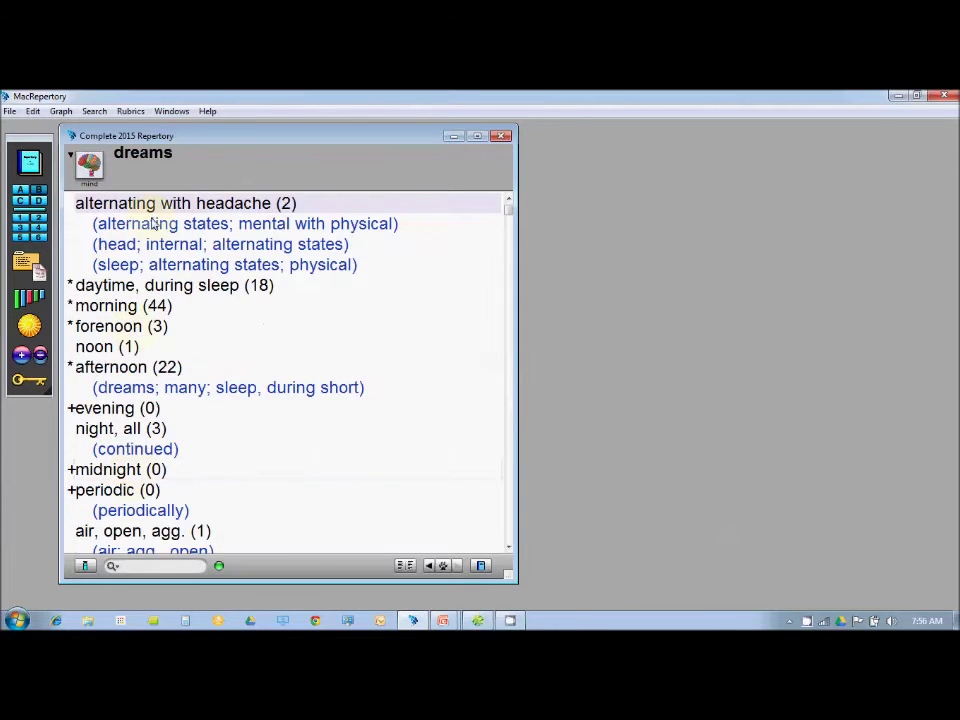
click(162, 152)
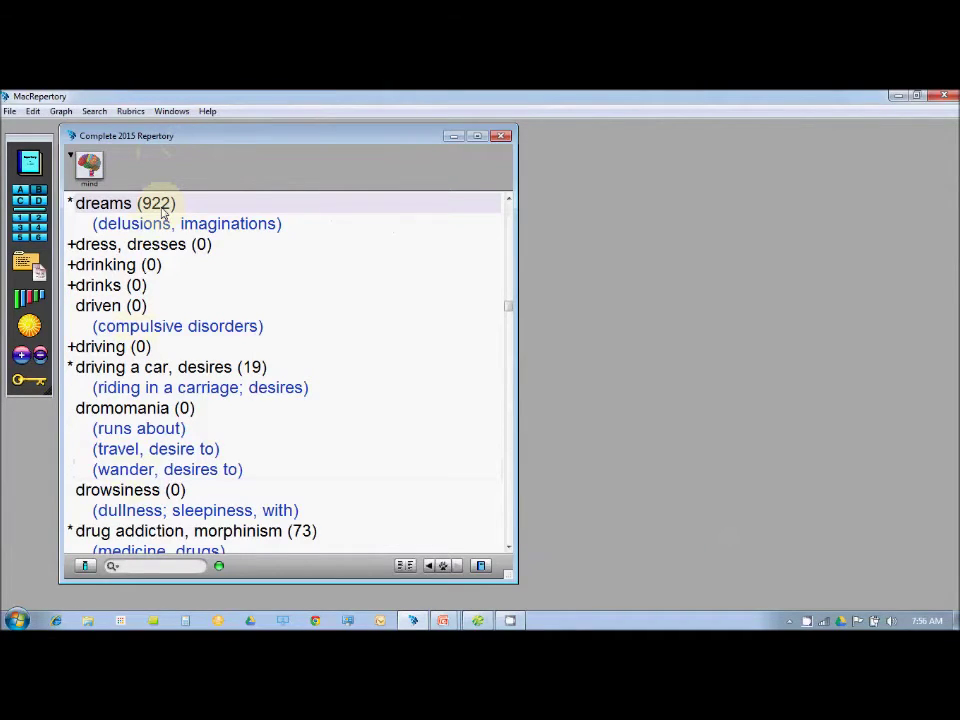
double_click(162, 205)
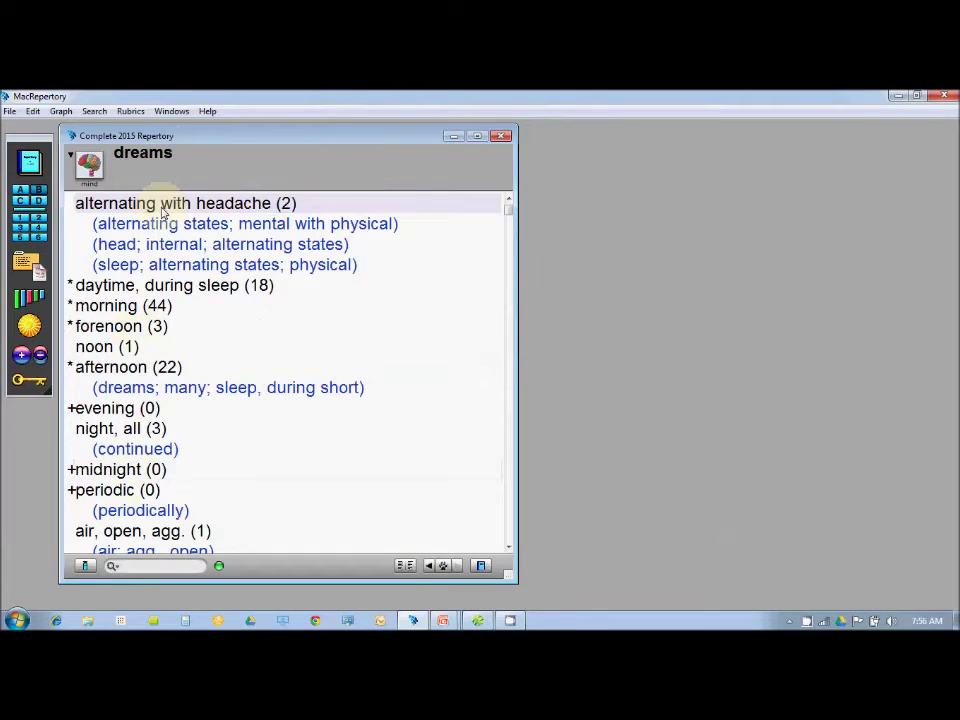
click(163, 210)
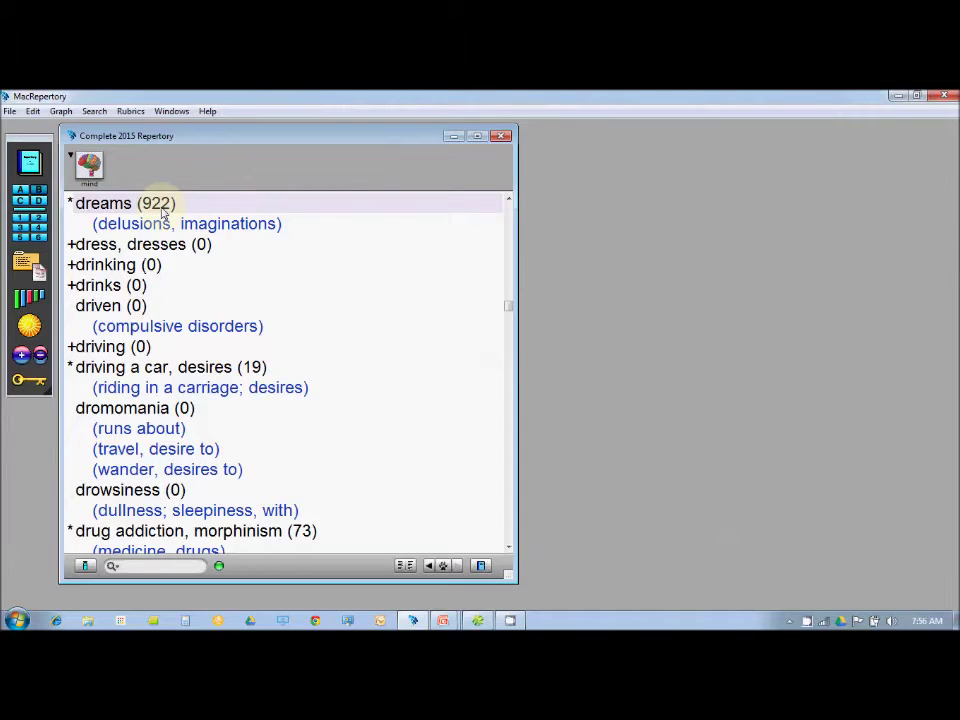
click(163, 210)
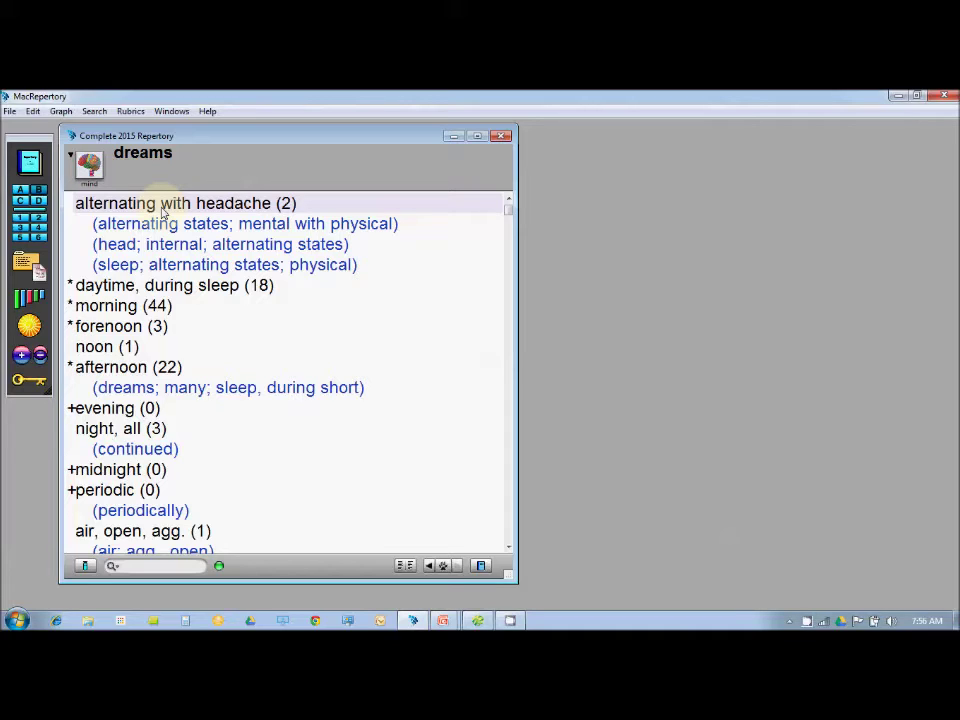
Add the snakes sub-rubric of dreams to Clipboard B and show that clipboard beside the repertory window
text(snakes)
key(Return)
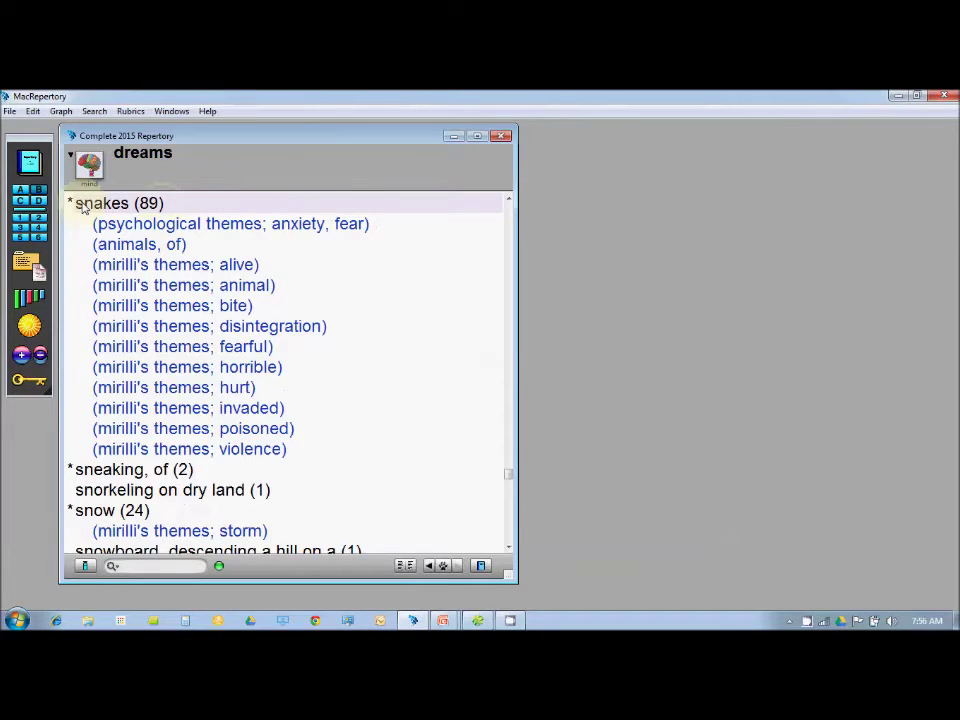
drag(84, 207, 39, 199)
drag(87, 205, 42, 197)
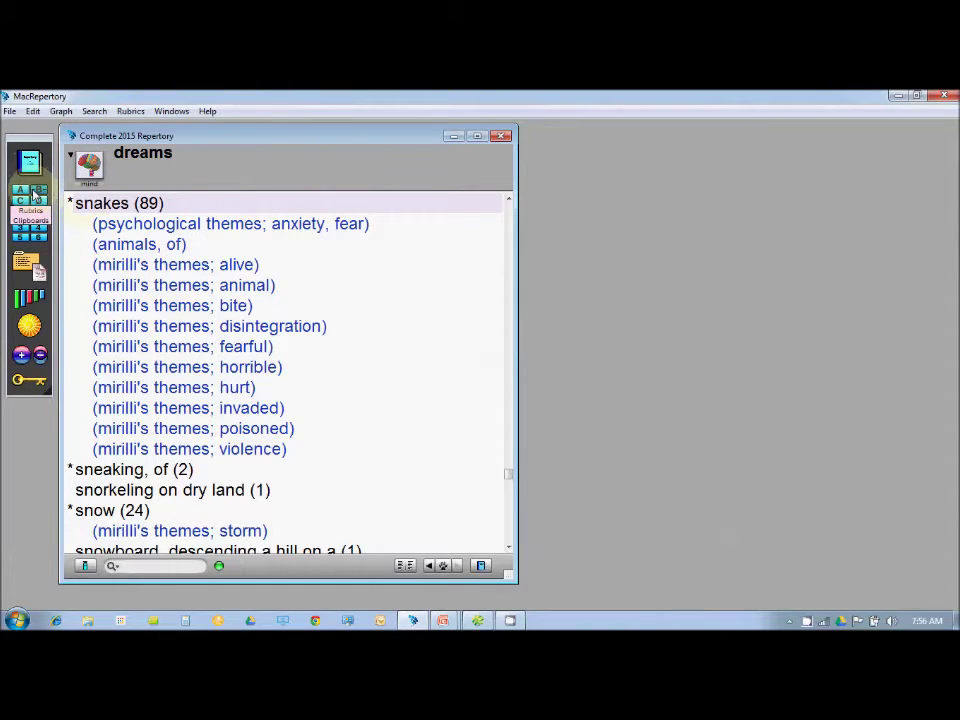
click(37, 196)
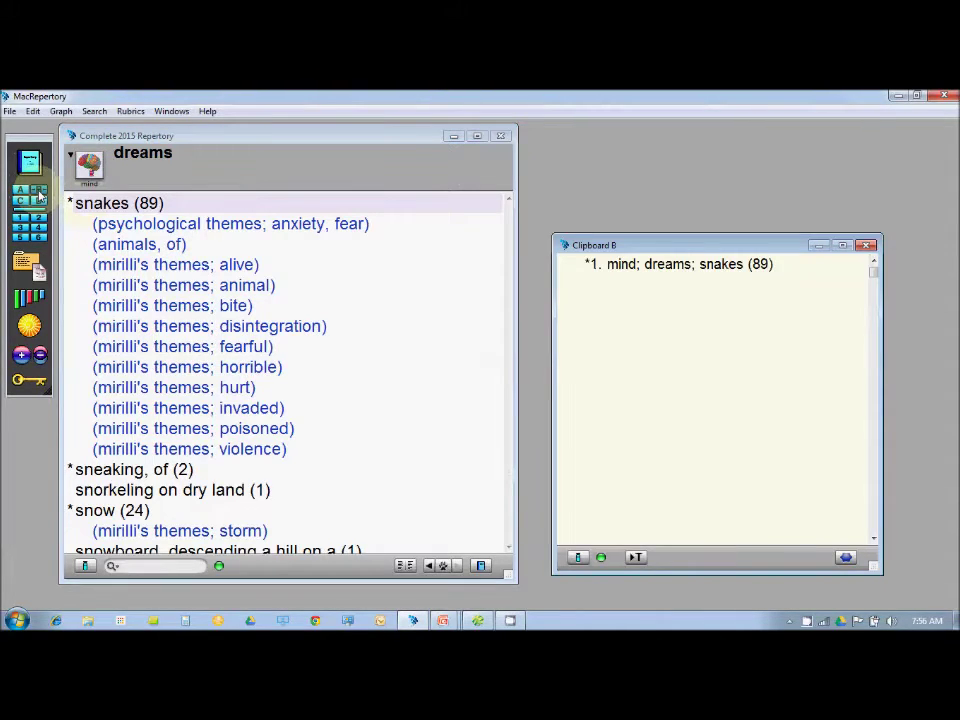
drag(643, 244, 621, 152)
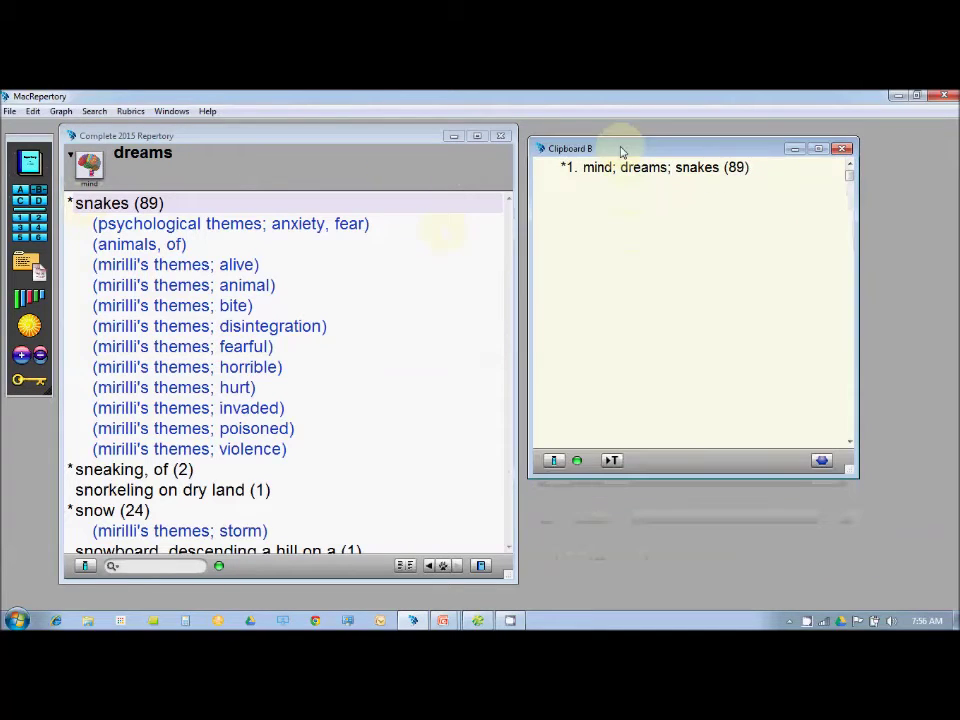
Go back to the main Mind rubrics, find fear, and open its sub-rubrics
click(166, 164)
click(166, 164)
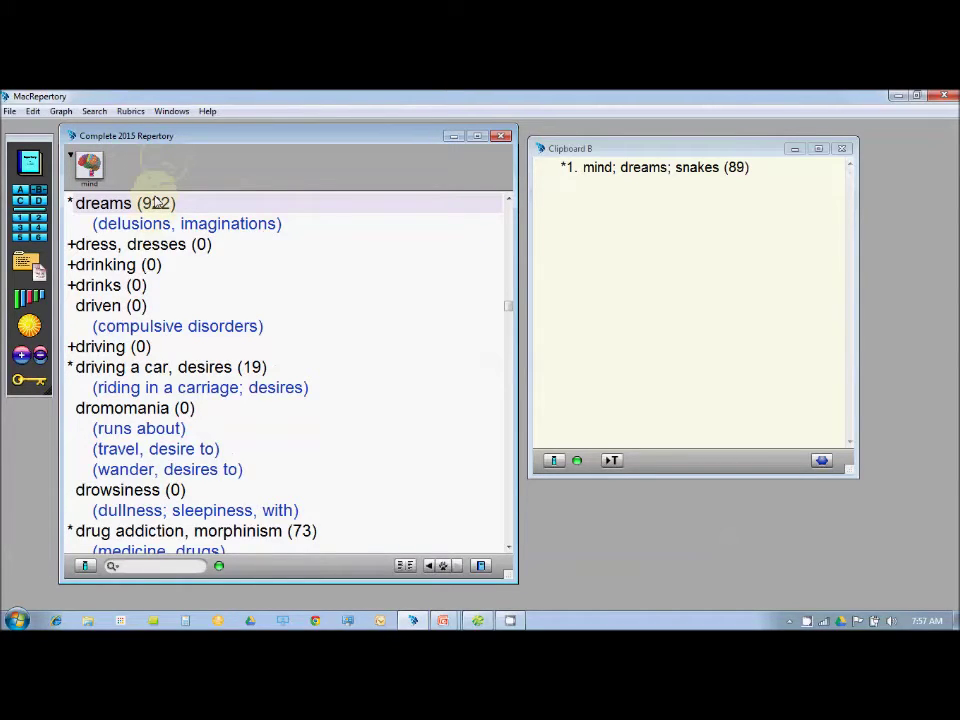
text(ear)
key(Return)
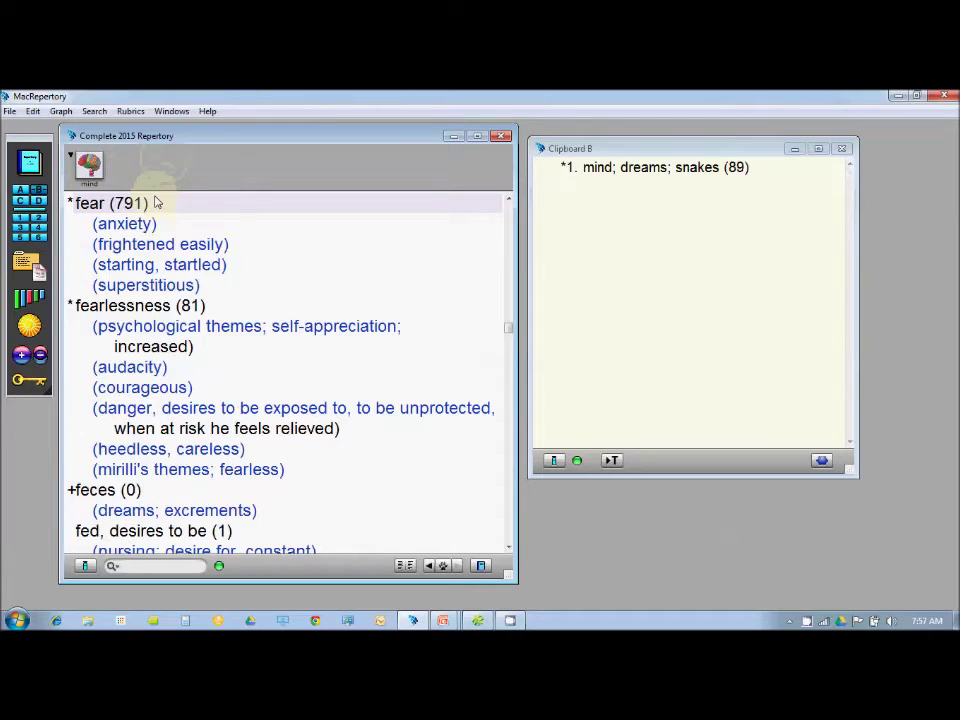
double_click(155, 203)
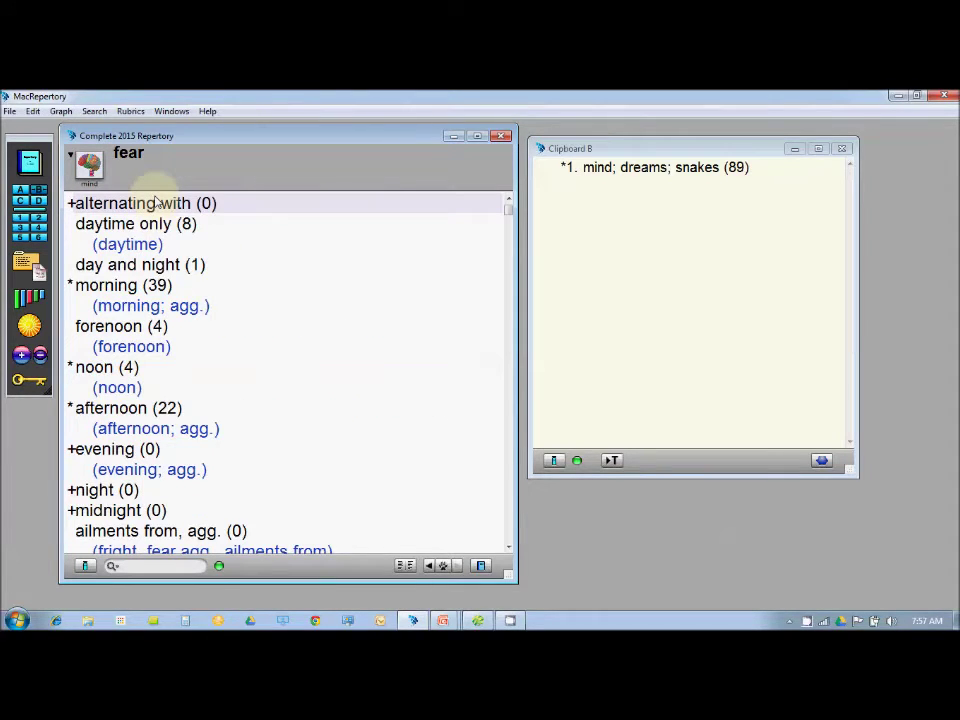
Find the "snakes, of" sub-rubric under fear and add it to Clipboard B
text(sna)
key(Return)
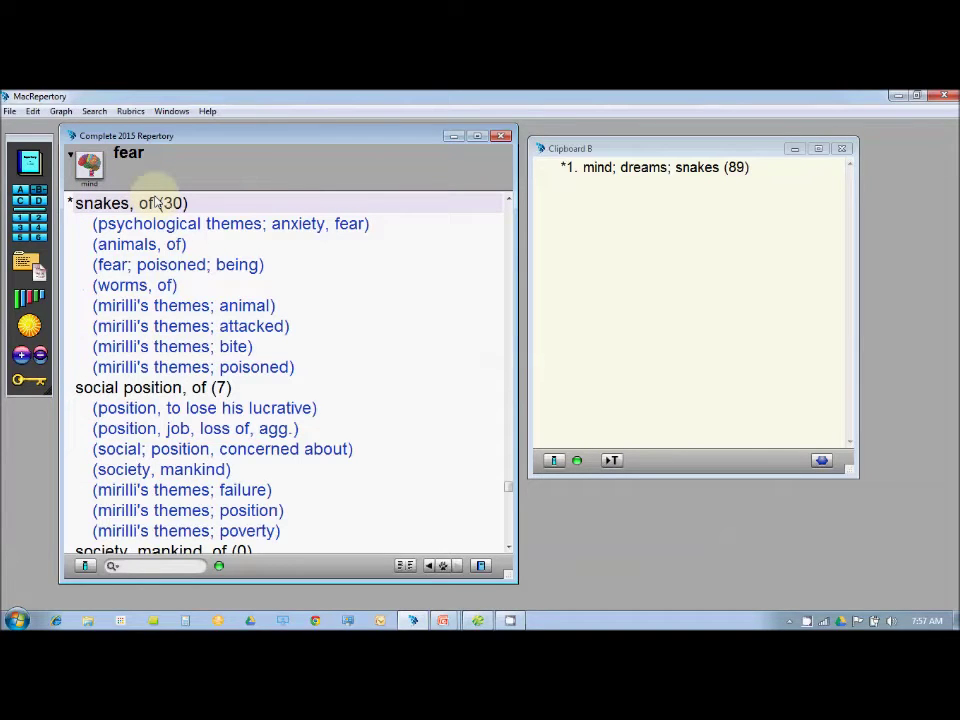
double_click(157, 202)
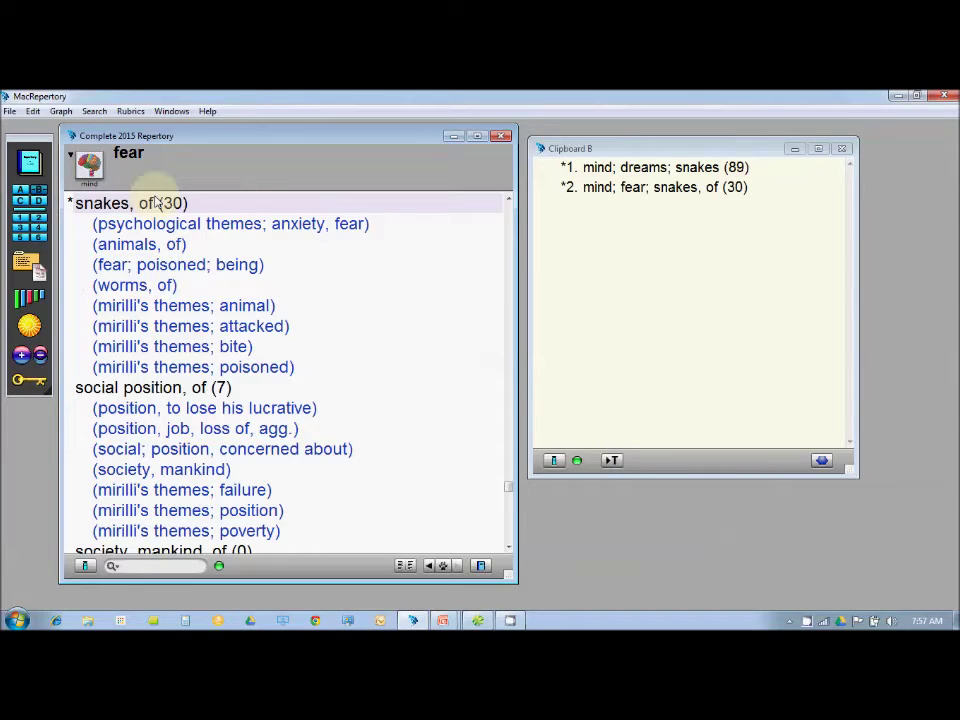
Combine the dreams and fear snake rubrics in Clipboard B into one merged rubric named "snake", and select it
click(678, 230)
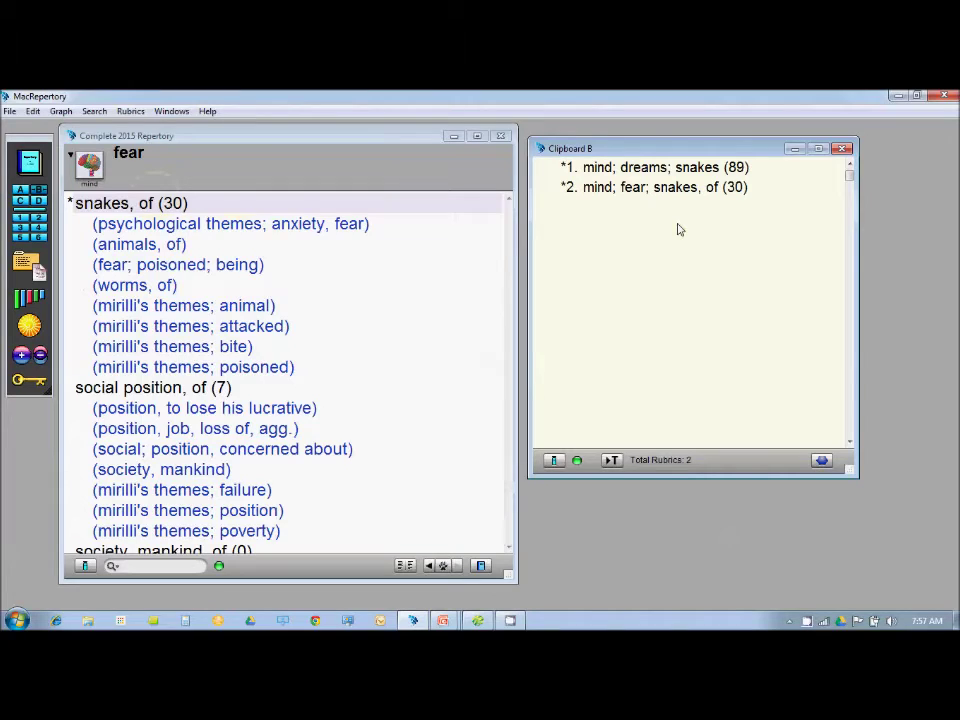
click(668, 172)
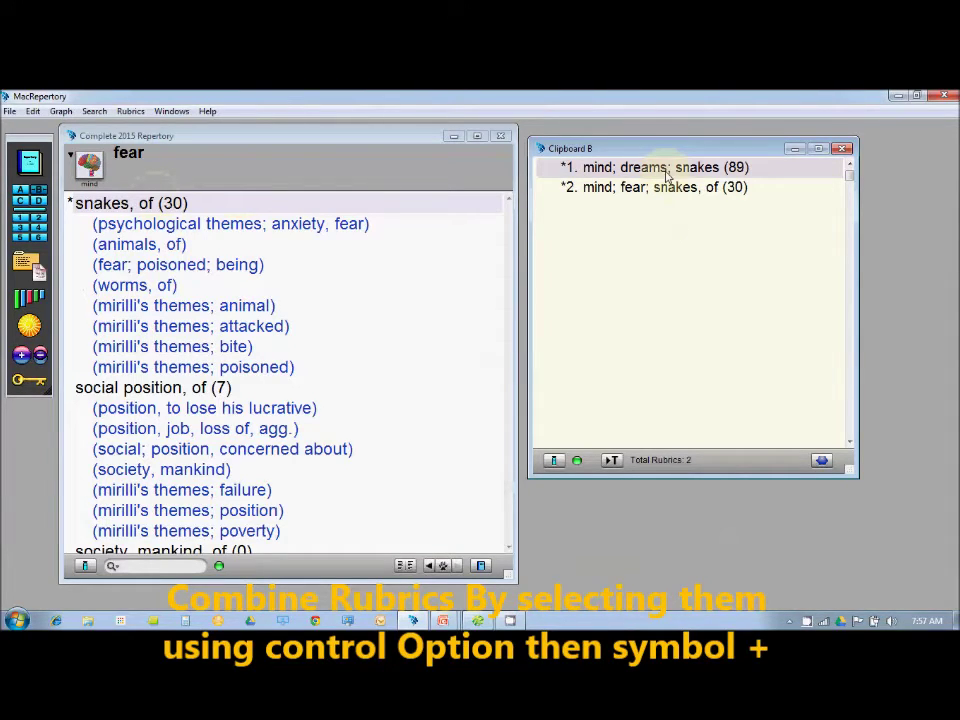
ctrl+click(667, 190)
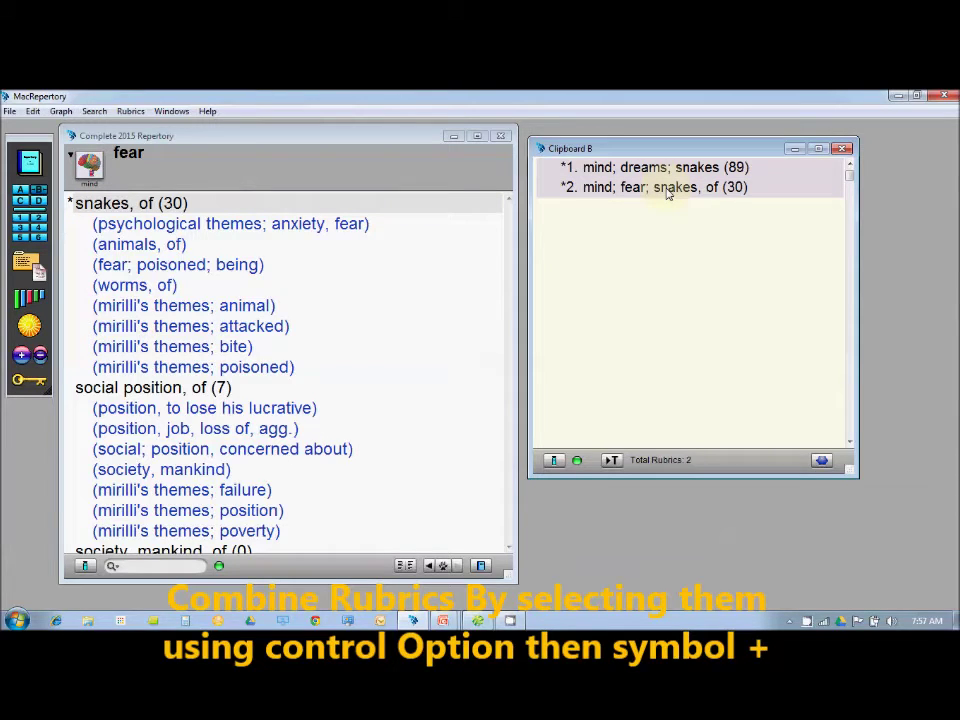
key(plus)
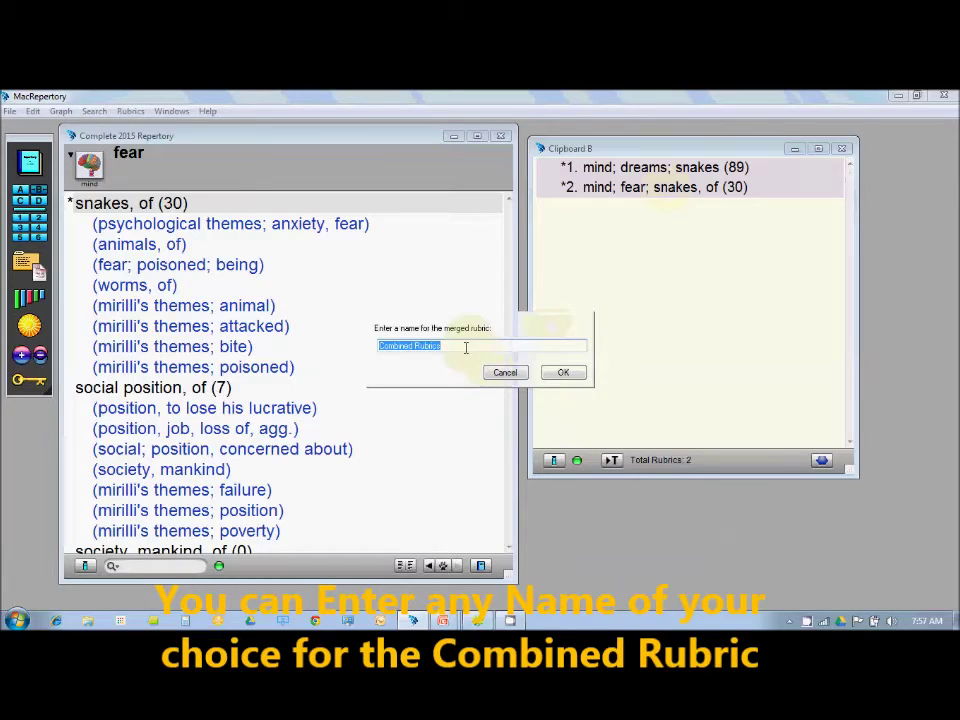
key(BackSpace)
text(snake)
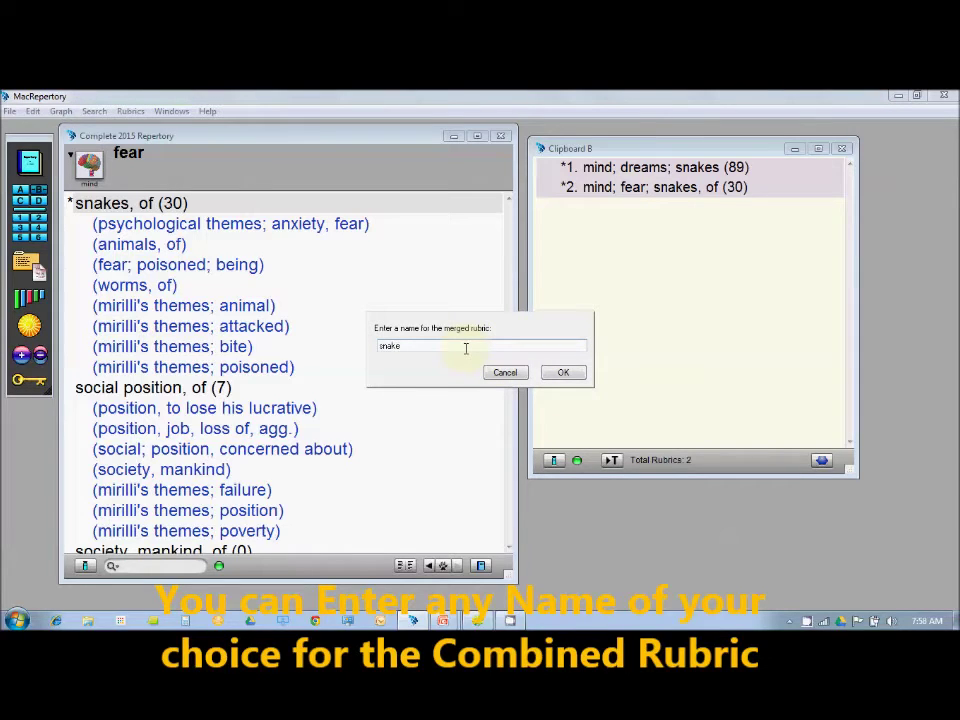
click(564, 373)
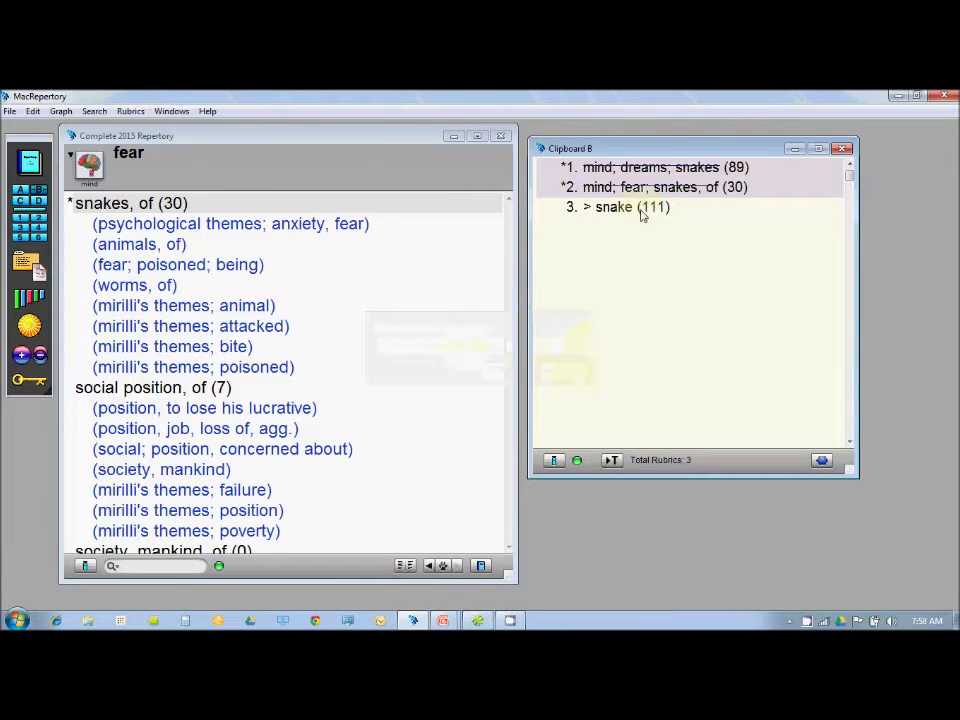
click(642, 213)
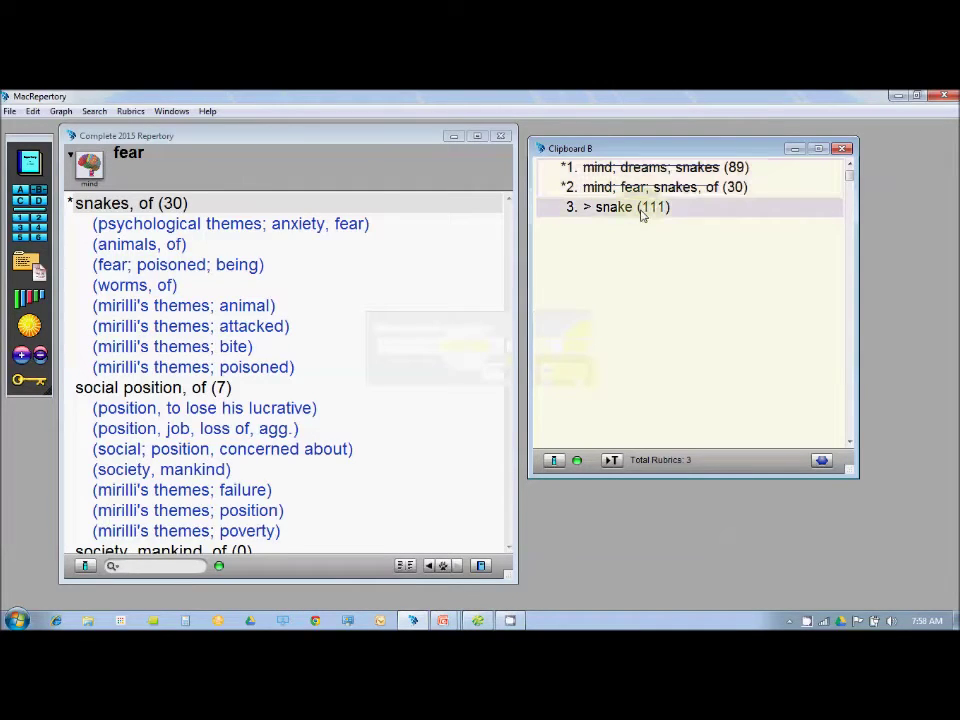
Open the Ears chapter of the repertory and search it for "pain ear", showing only the matching rubrics
click(100, 170)
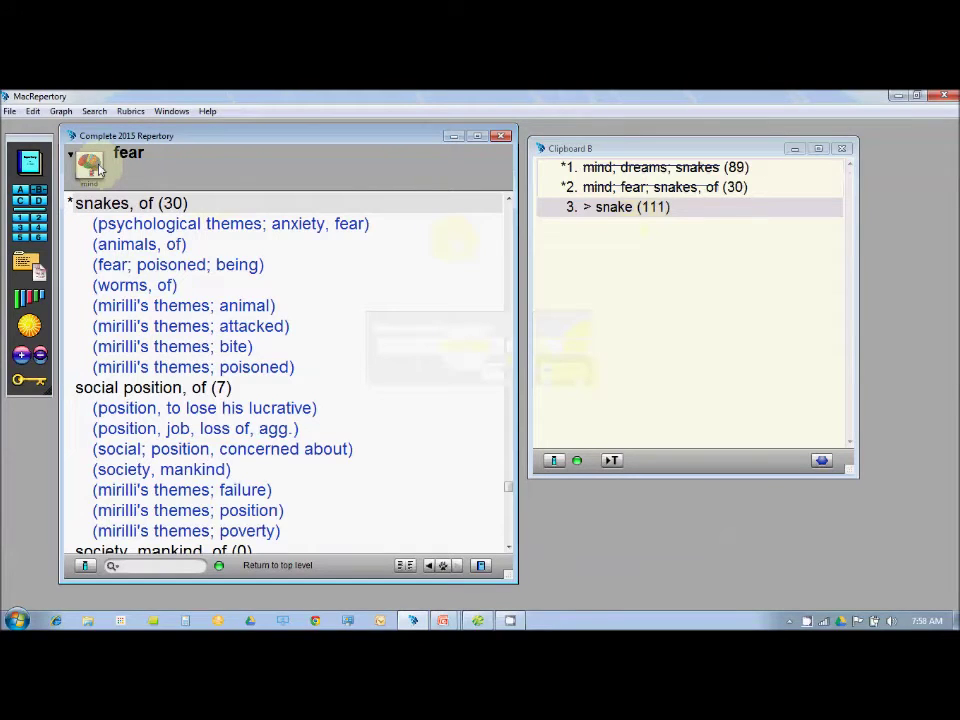
click(100, 170)
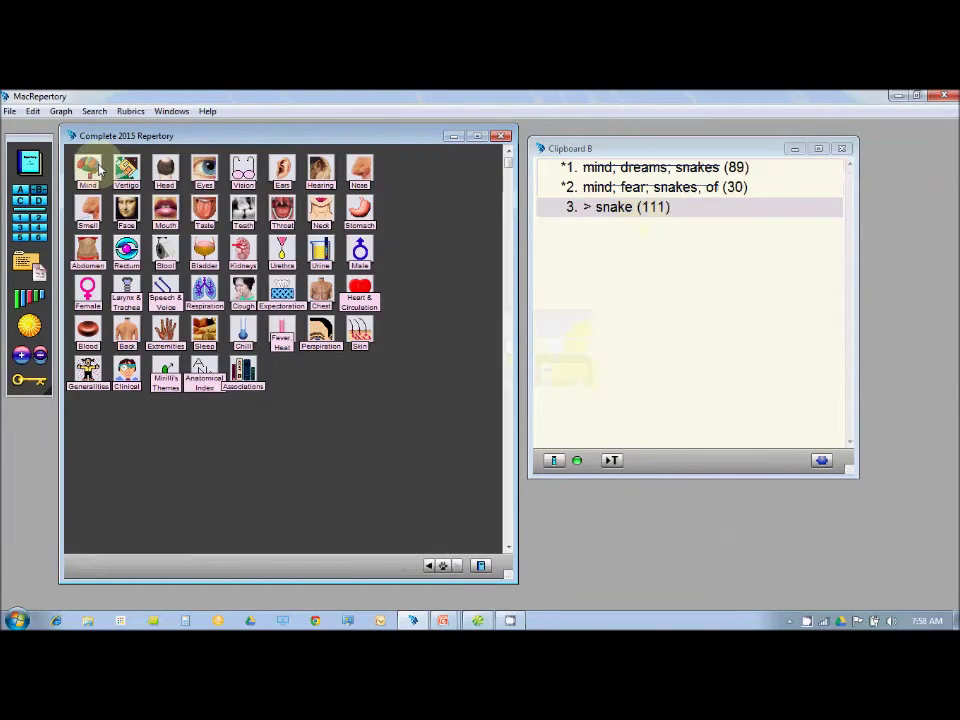
click(288, 172)
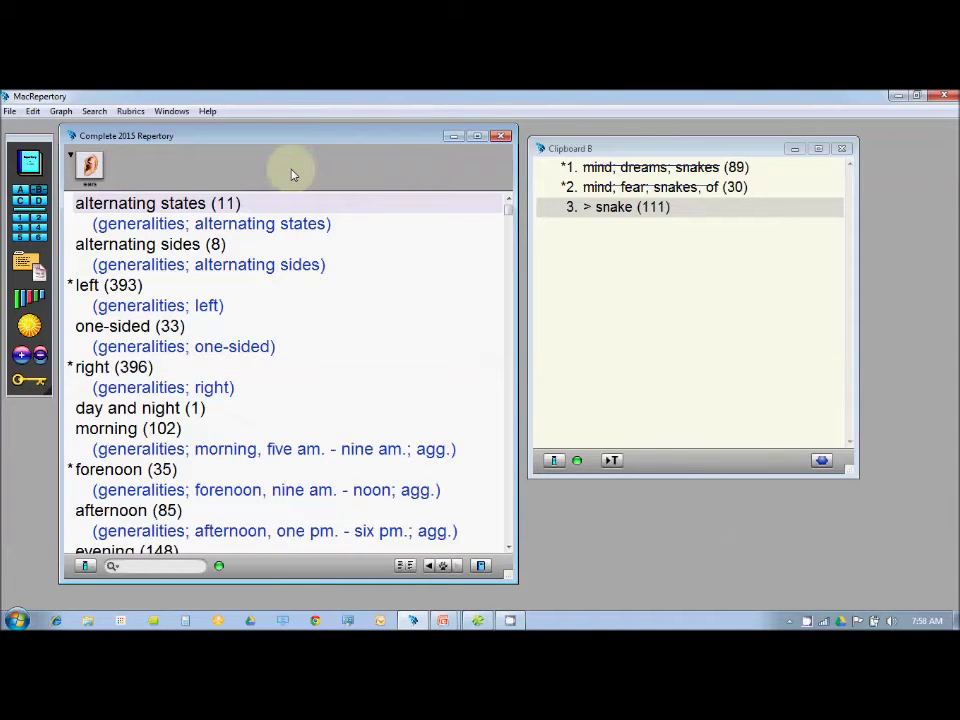
click(168, 566)
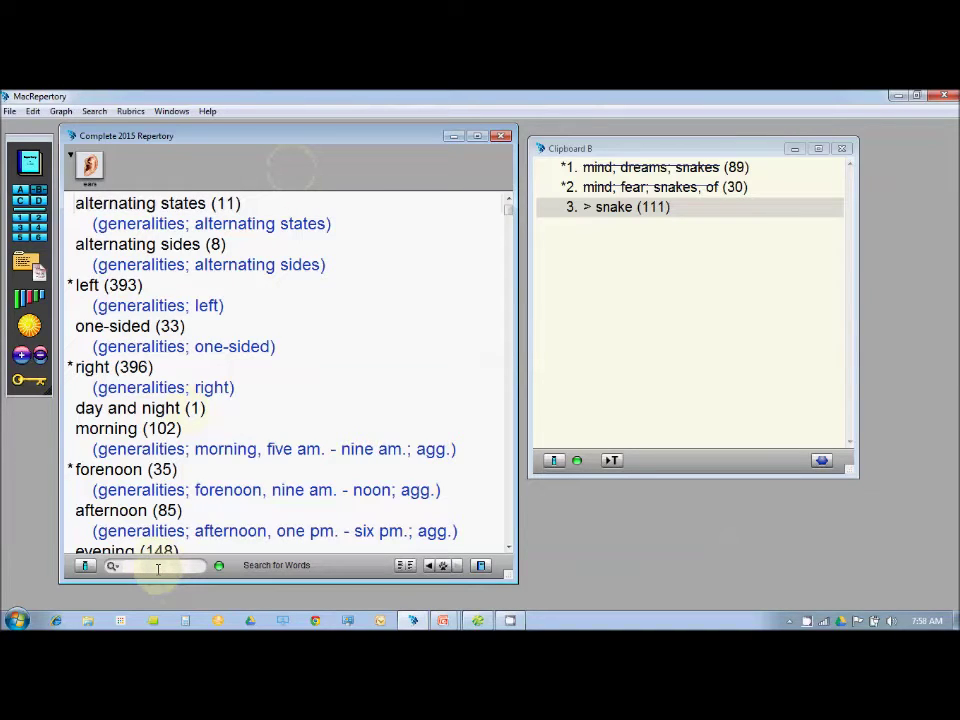
text(pain)
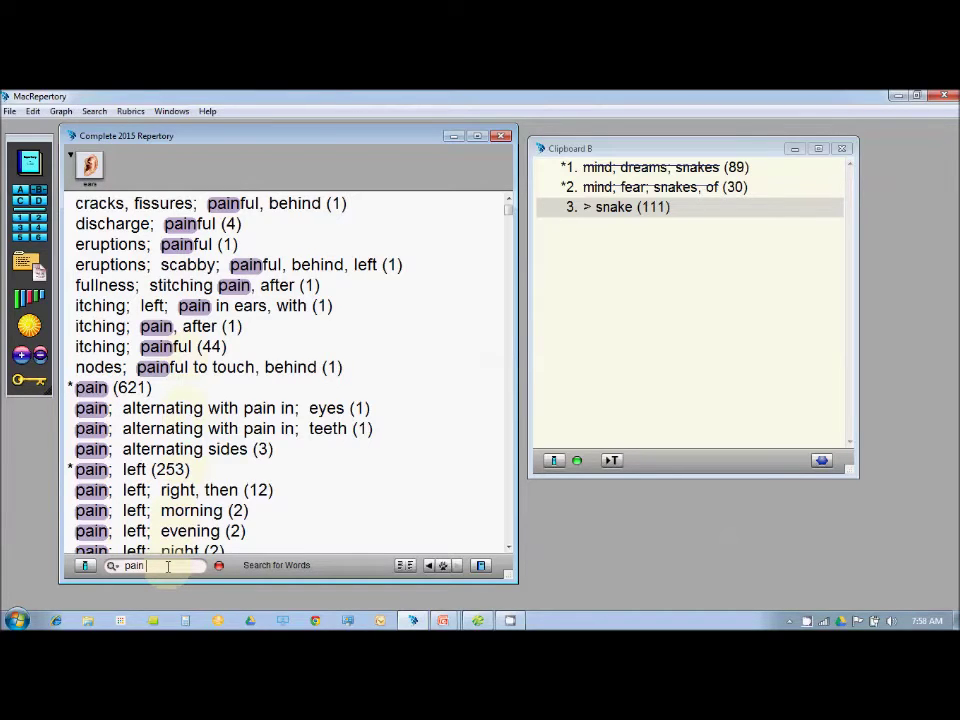
text(ear)
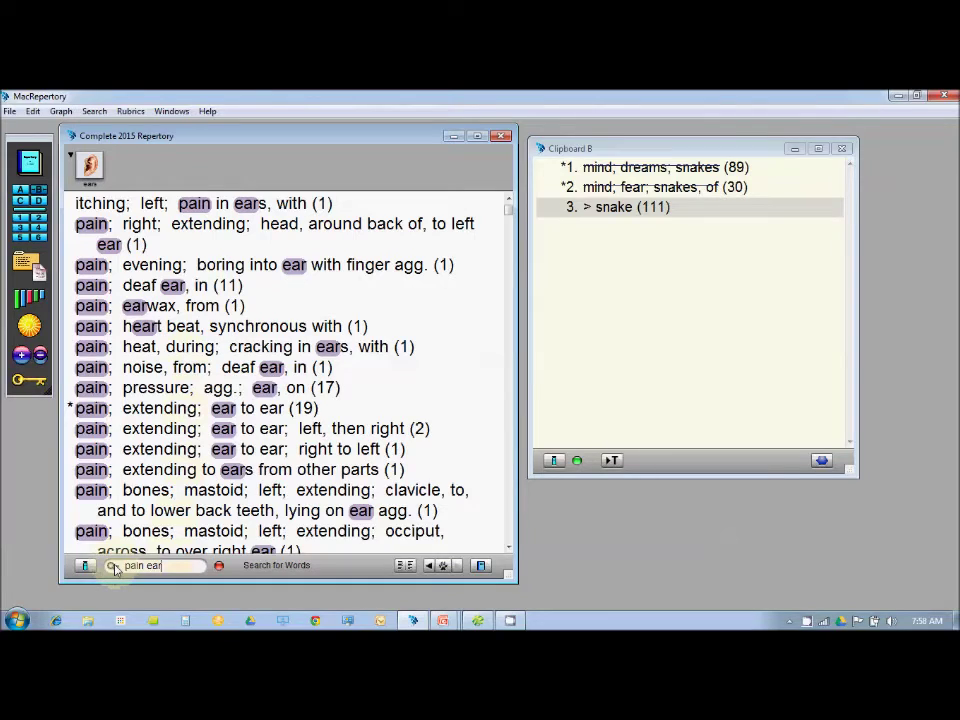
click(113, 567)
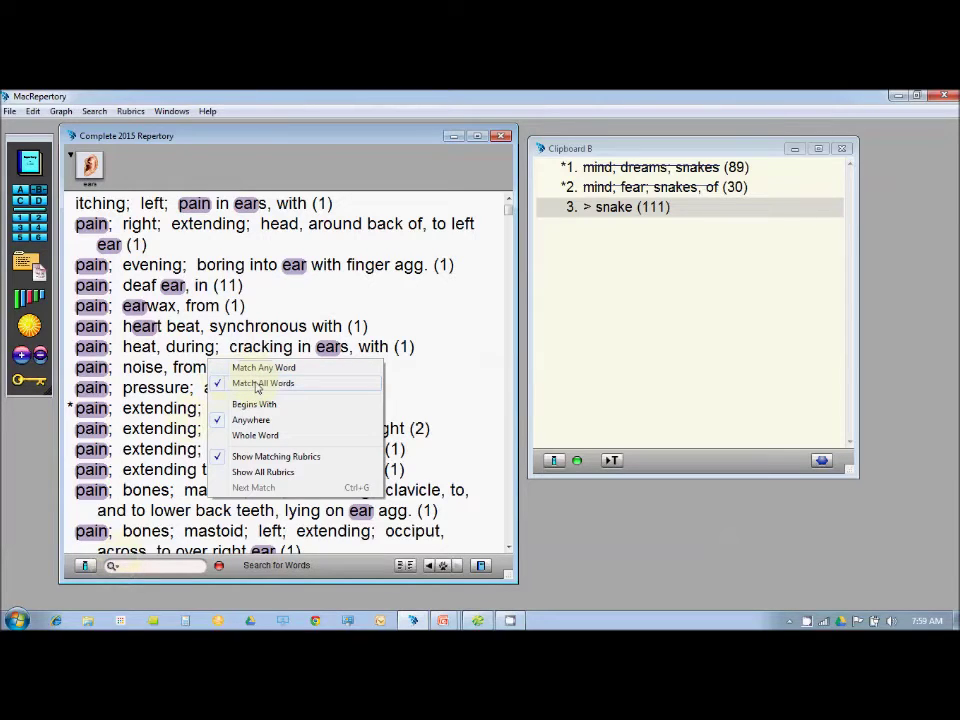
click(262, 458)
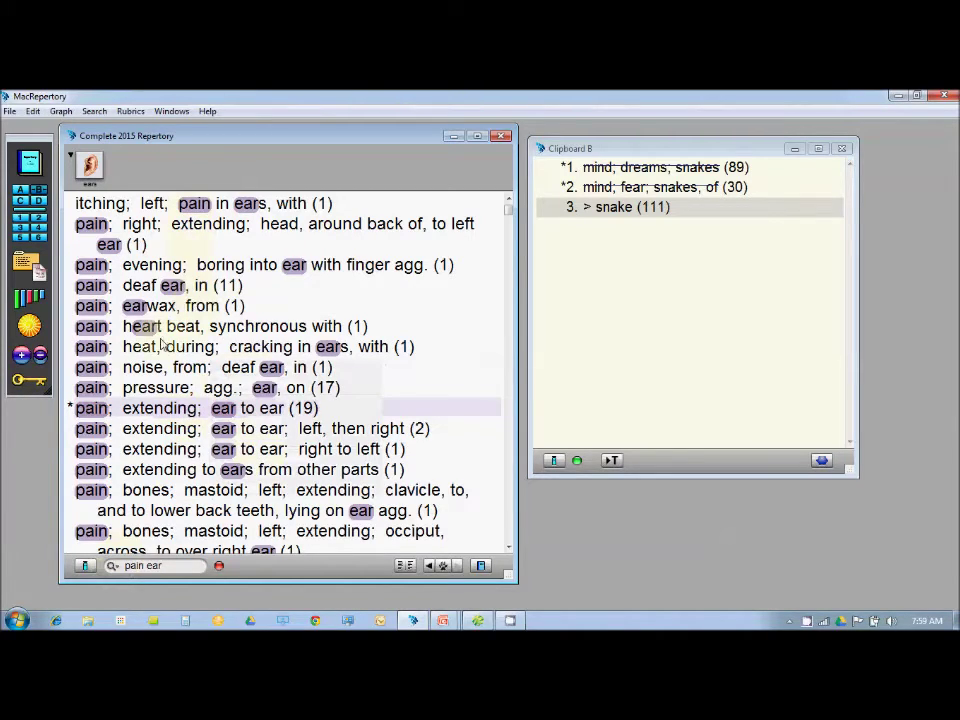
Add the rubric "pain; extending; ear to ear" from the search results to Clipboard B
click(130, 348)
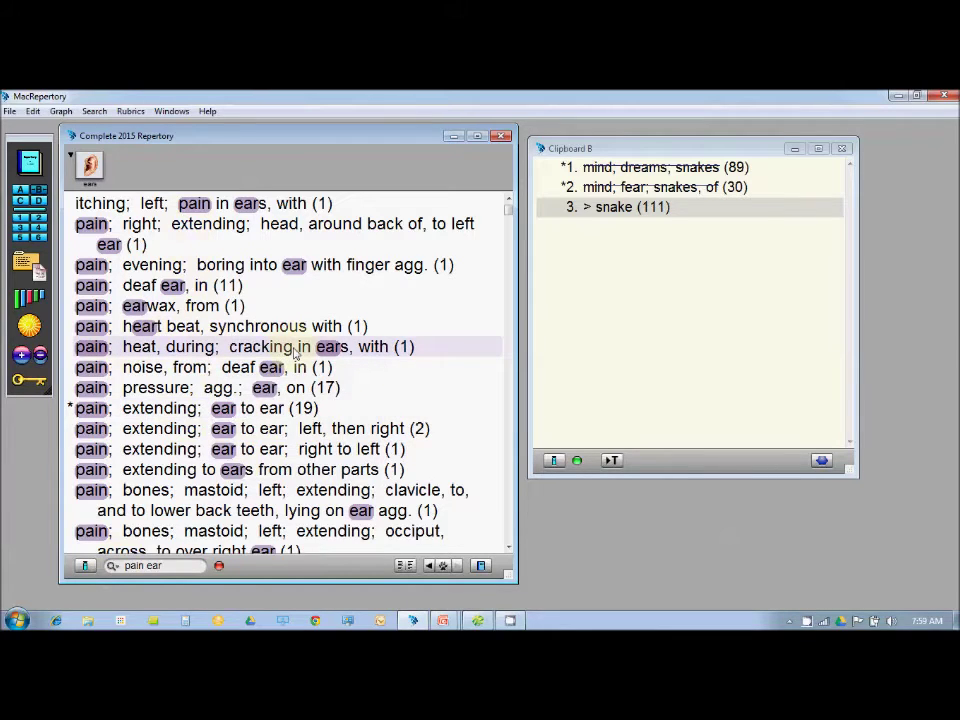
click(255, 408)
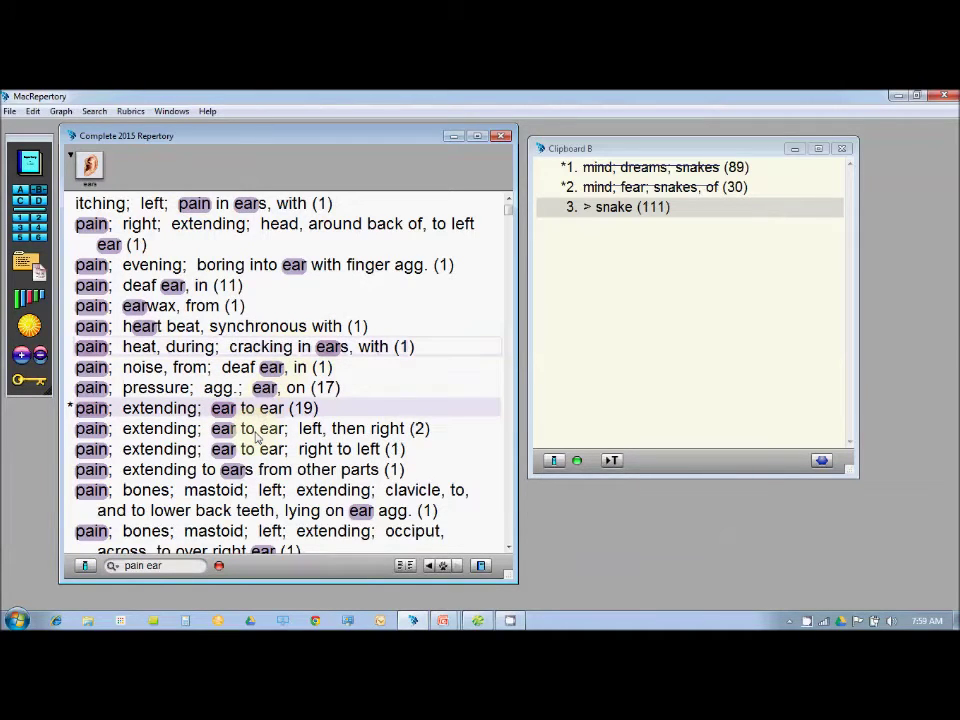
click(242, 238)
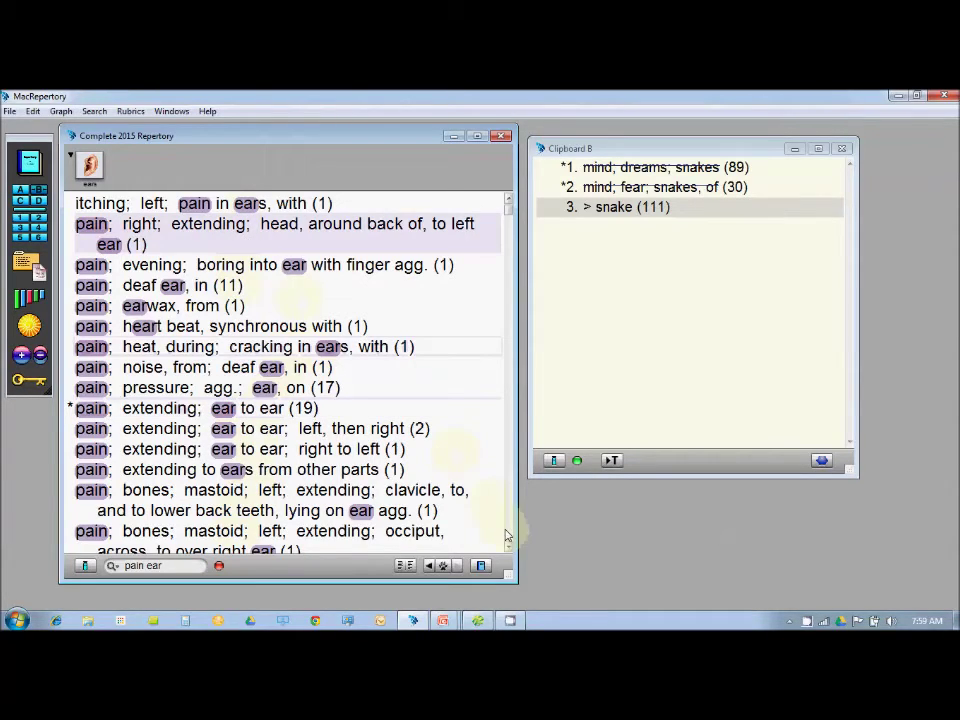
click(170, 409)
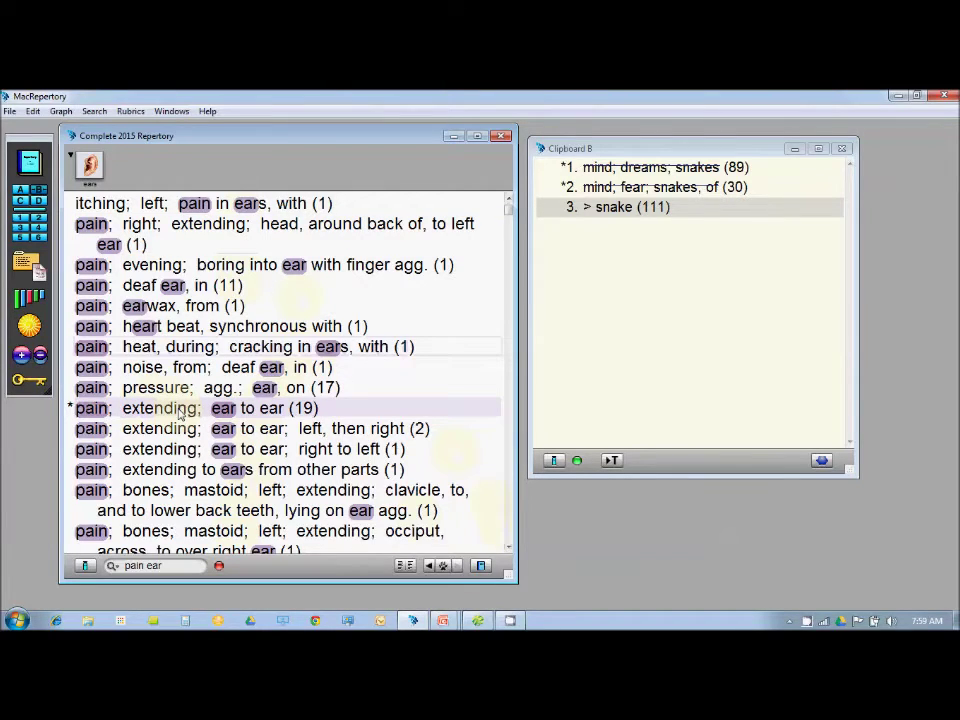
double_click(180, 414)
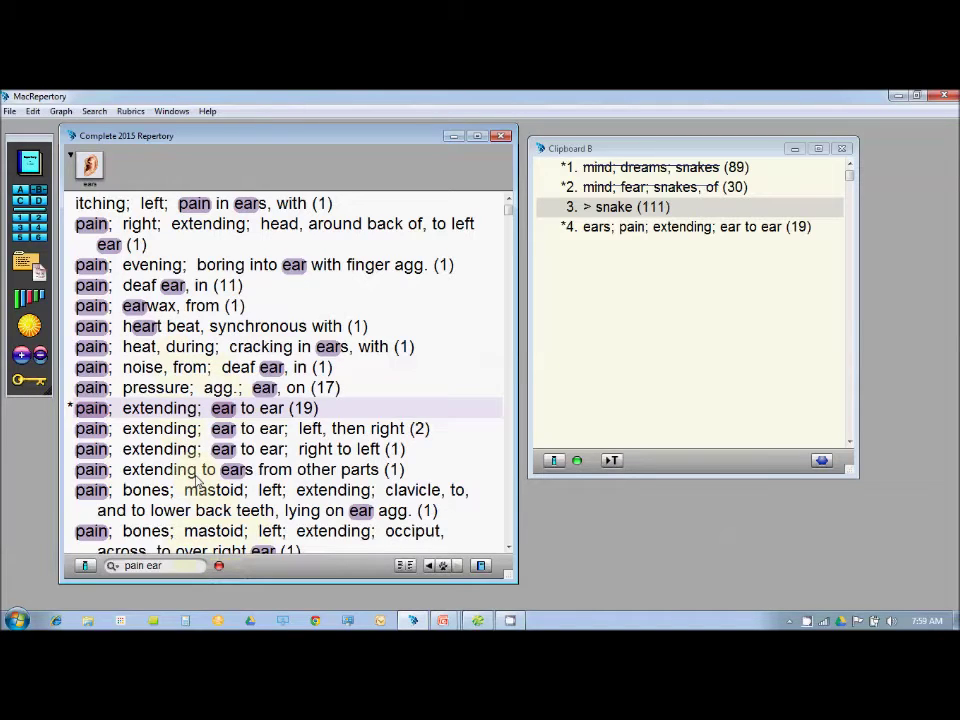
Clear the word search, go back up to the chapter overview, and open the Generalities chapter
click(220, 567)
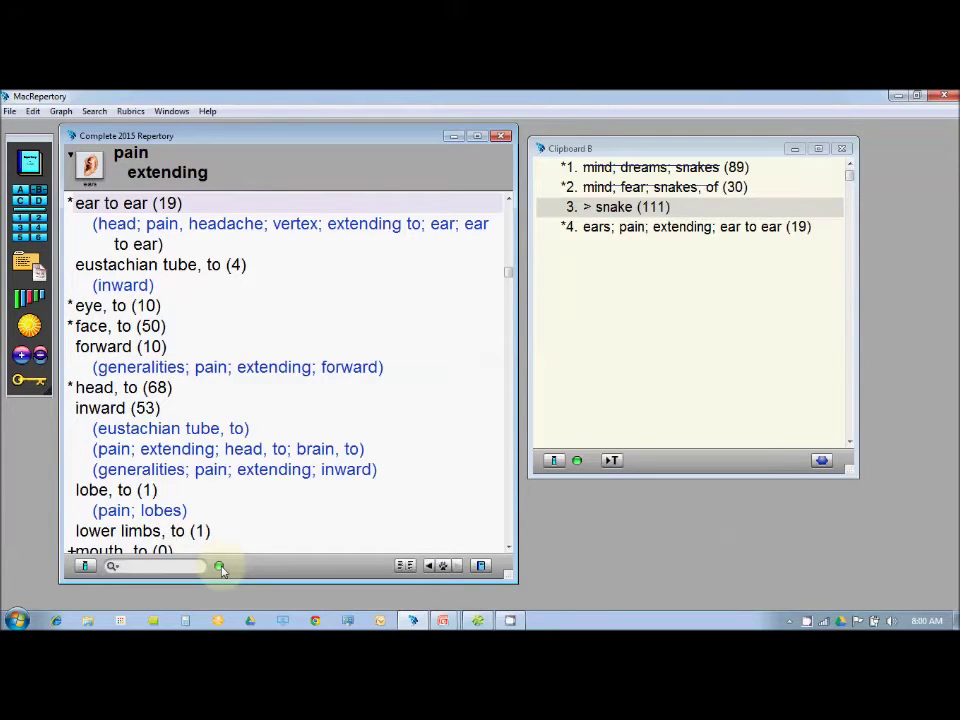
key(Left)
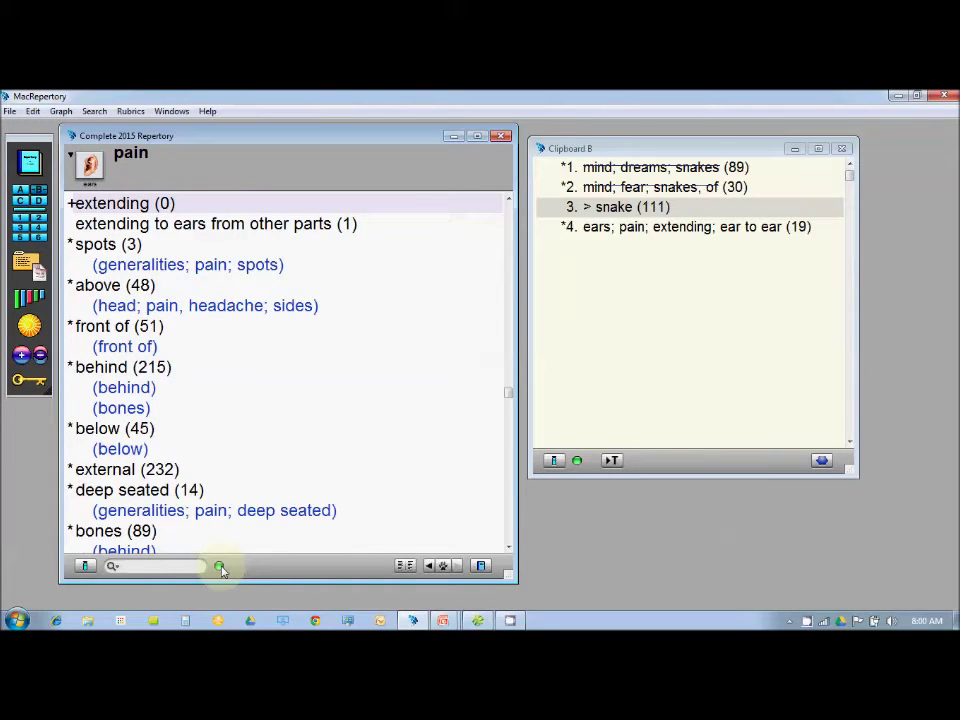
key(Left)
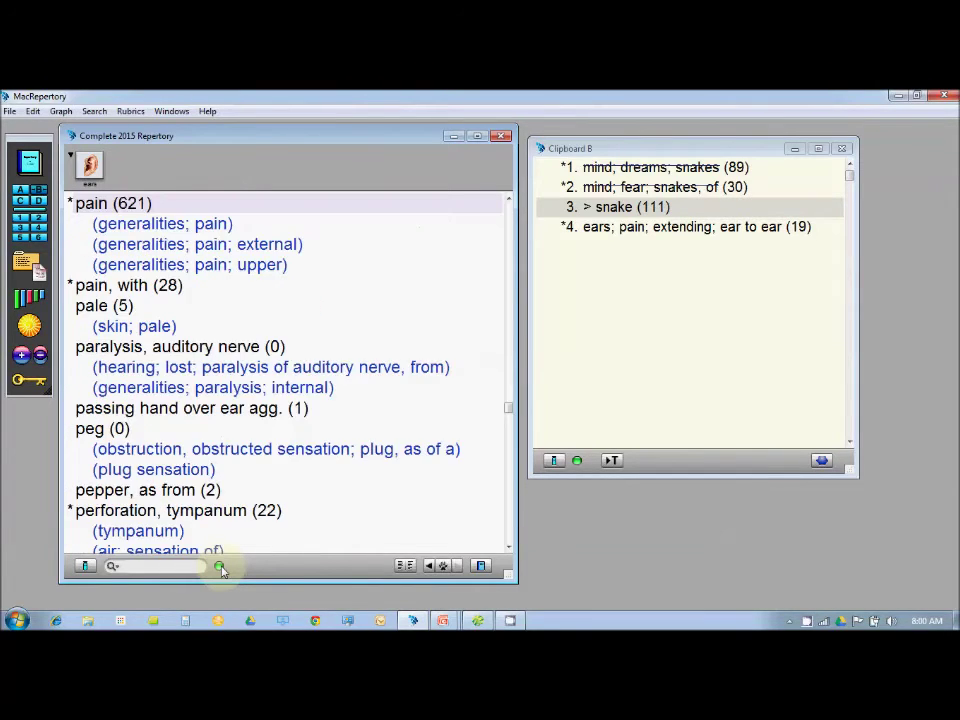
key(Left)
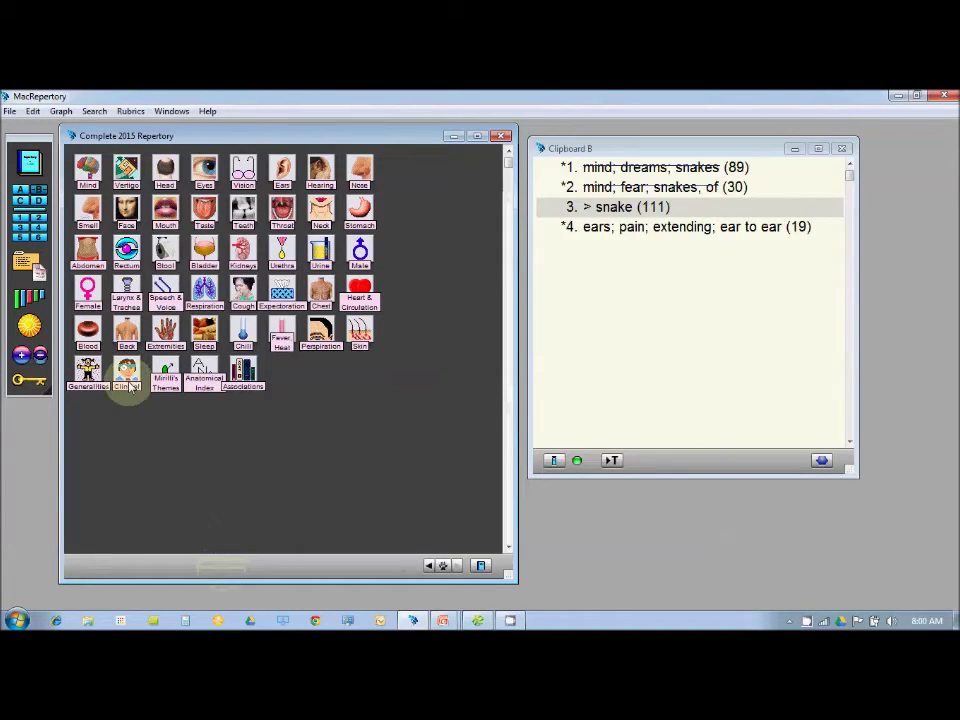
click(88, 372)
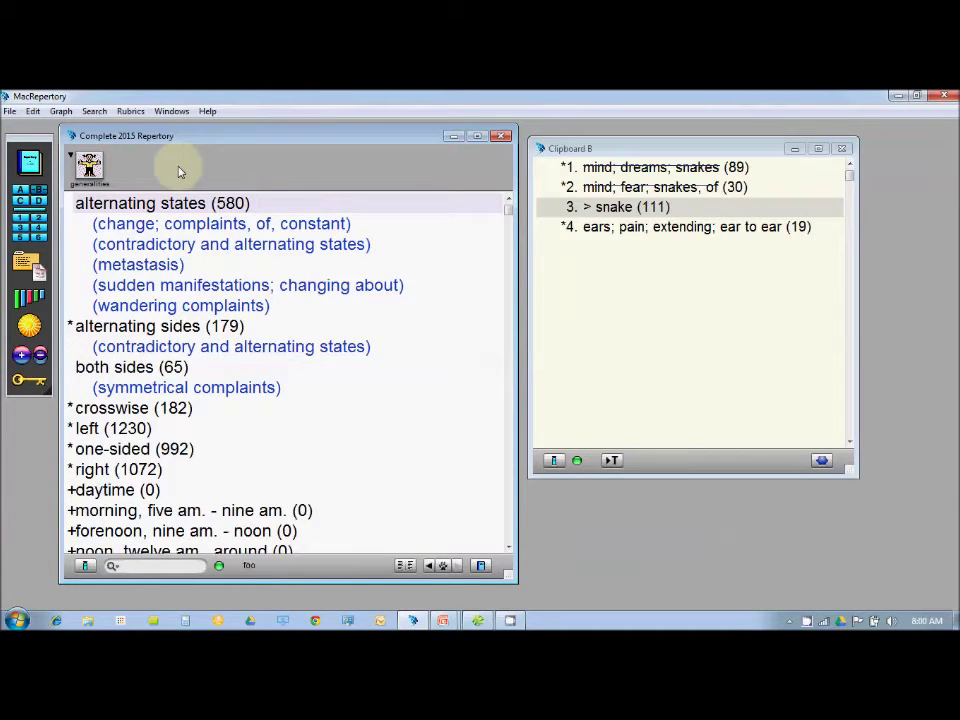
Find "food and drinks; sweets; desires" in Generalities and add that rubric to Clipboard B
text(food)
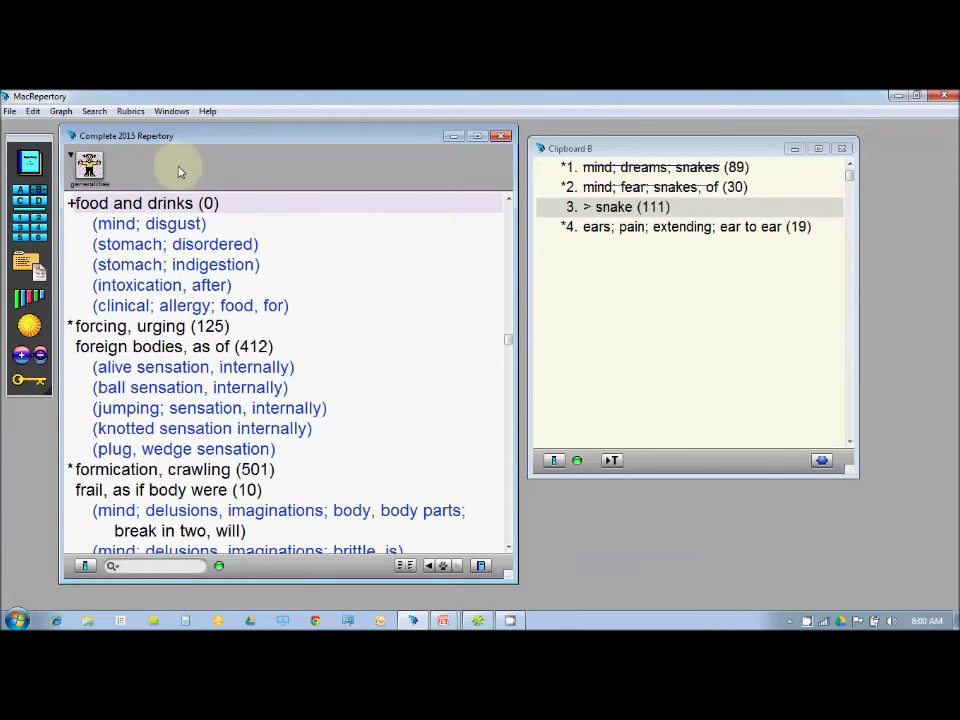
key(Return)
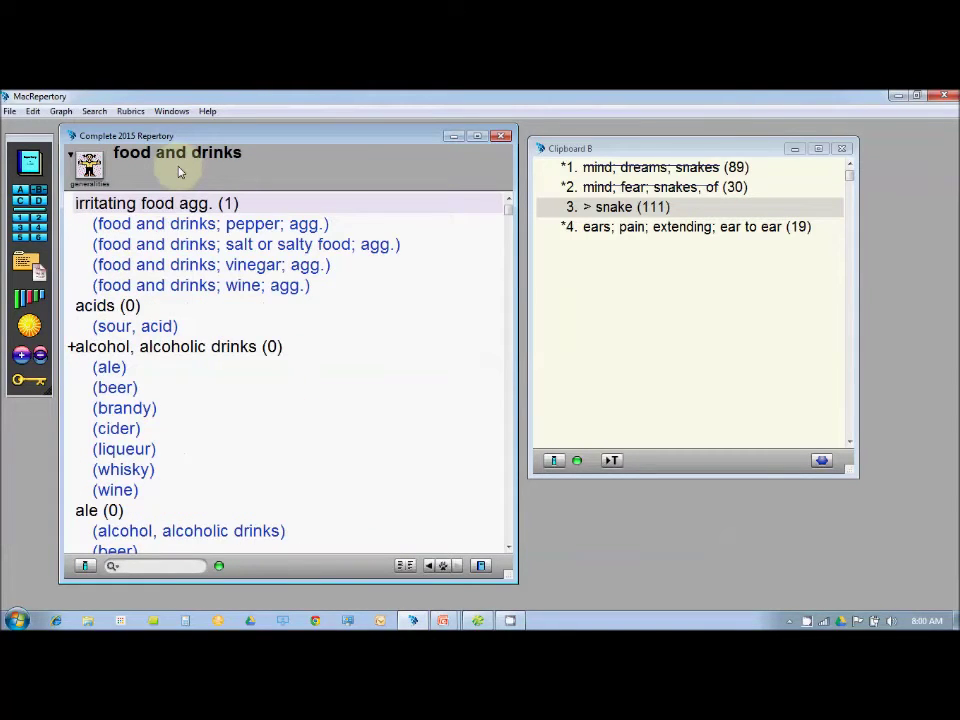
text(swwets)
key(Return)
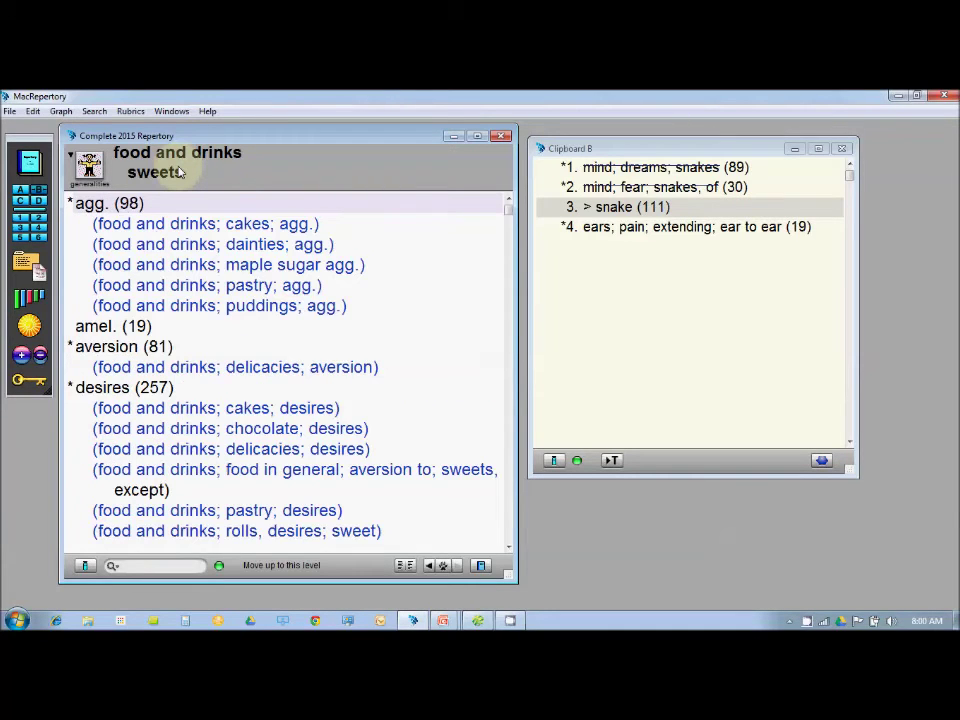
text(desires)
key(Return)
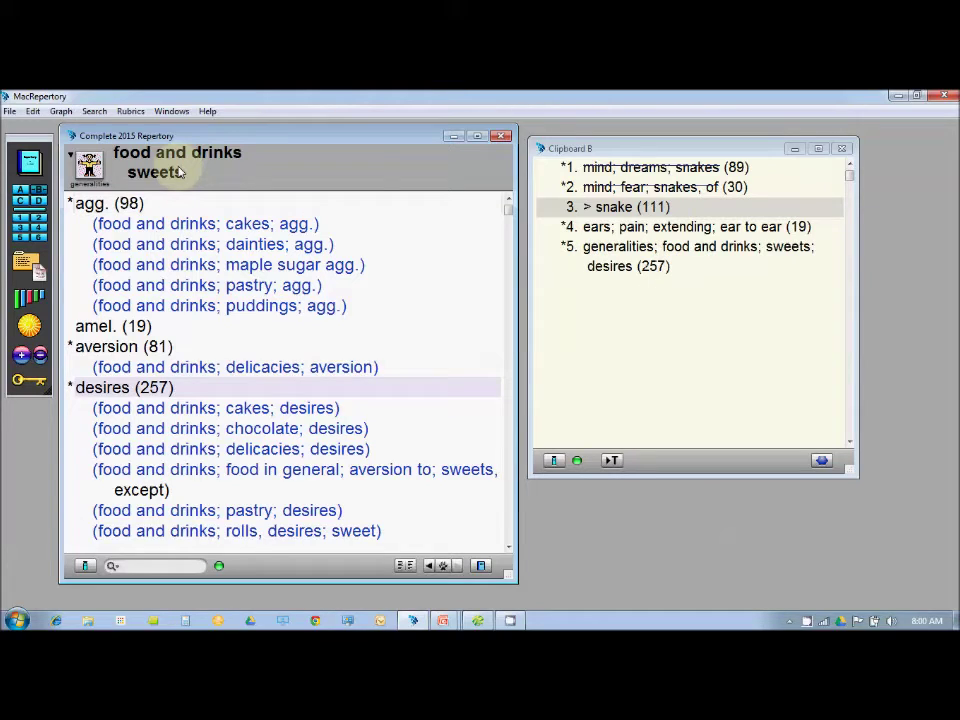
Graph the rubrics of Clipboard B and move the Remedy Graph window so part of the repertory list stays uncovered
click(713, 344)
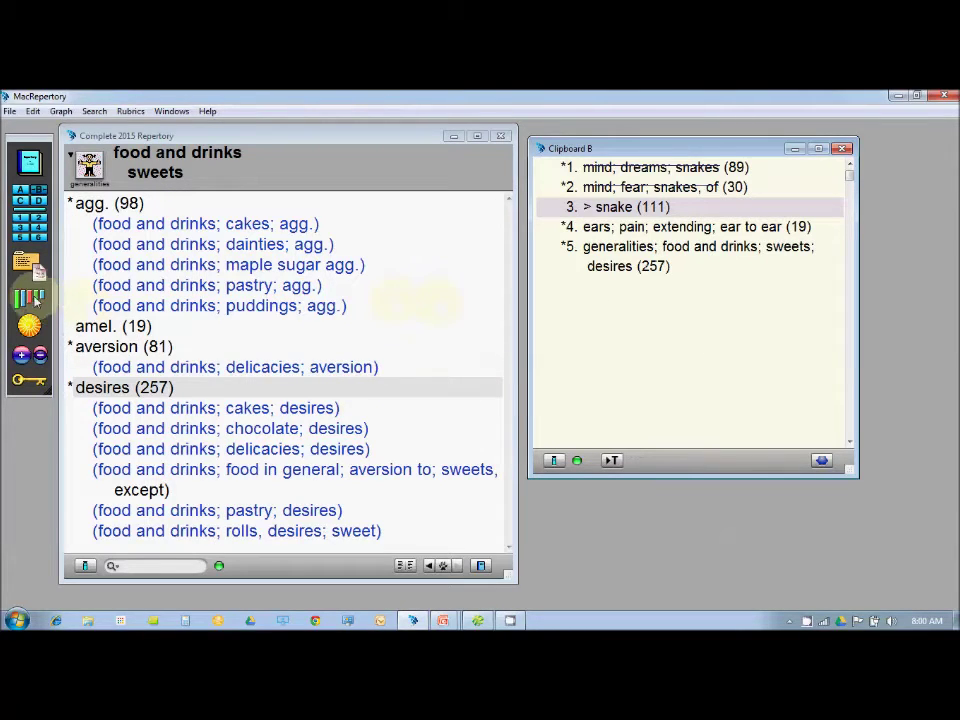
click(28, 300)
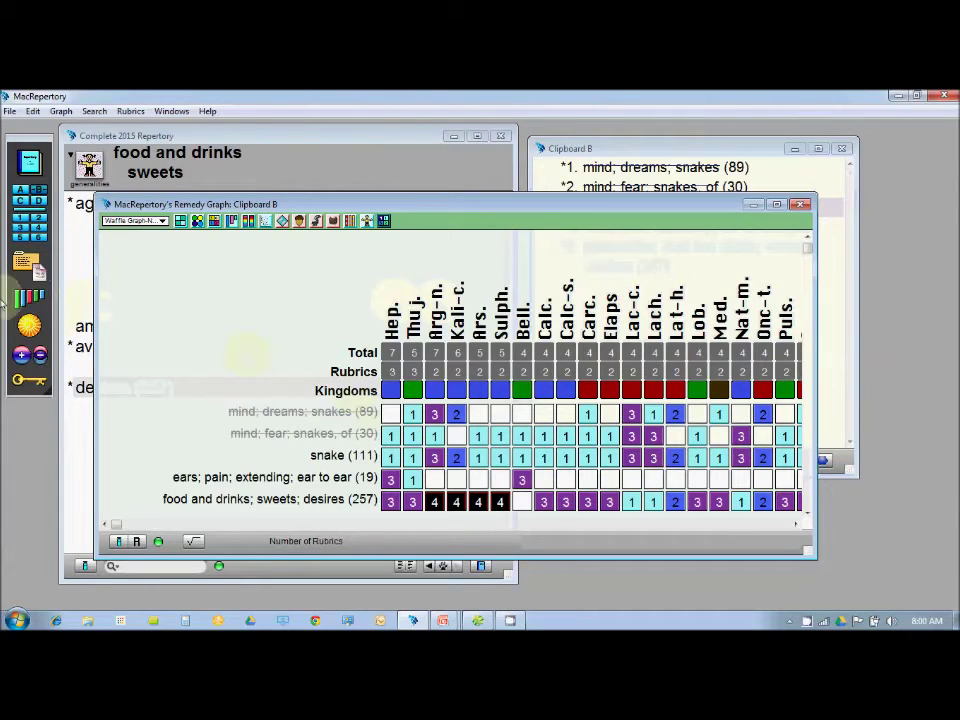
drag(429, 198, 431, 146)
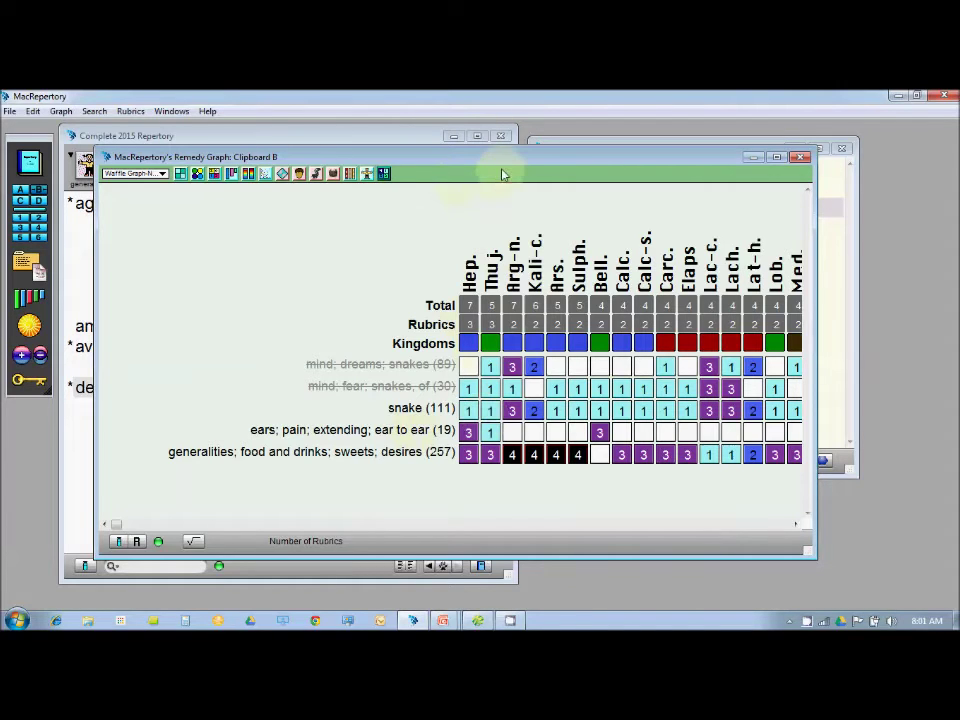
drag(510, 165, 578, 166)
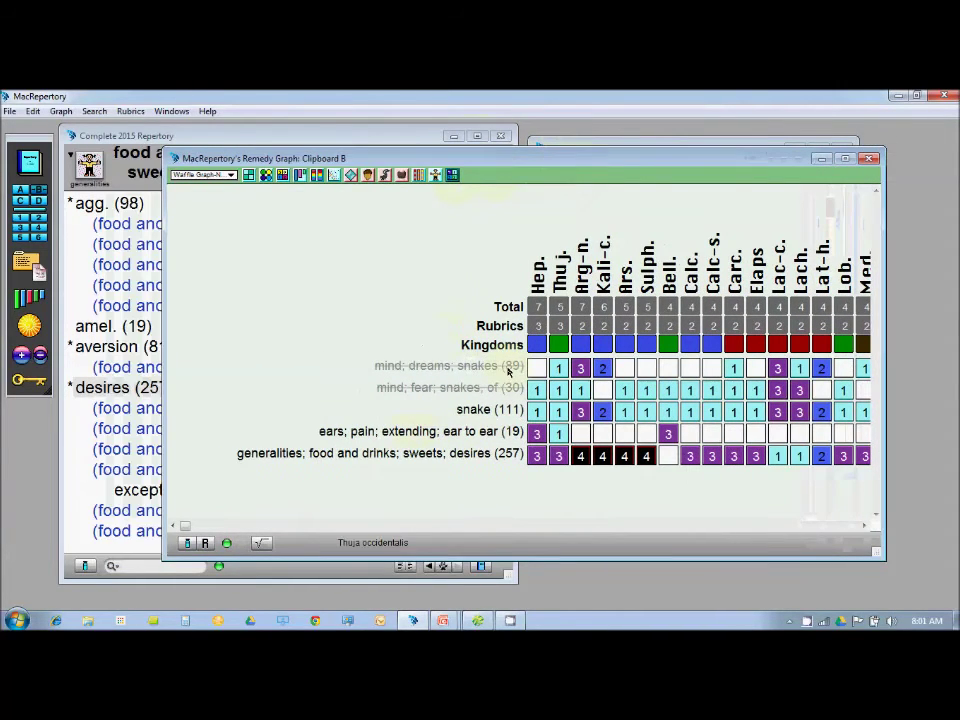
Take the ear to ear pain rubric from the graph to the repertory window to open its location there
click(343, 434)
drag(343, 434, 118, 291)
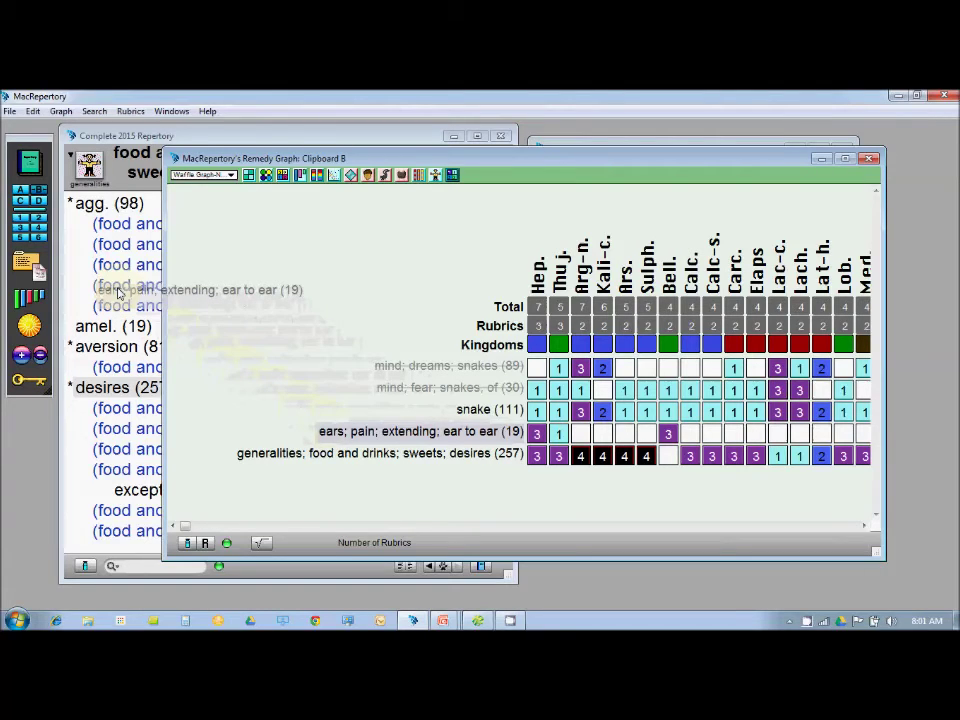
drag(118, 291, 120, 285)
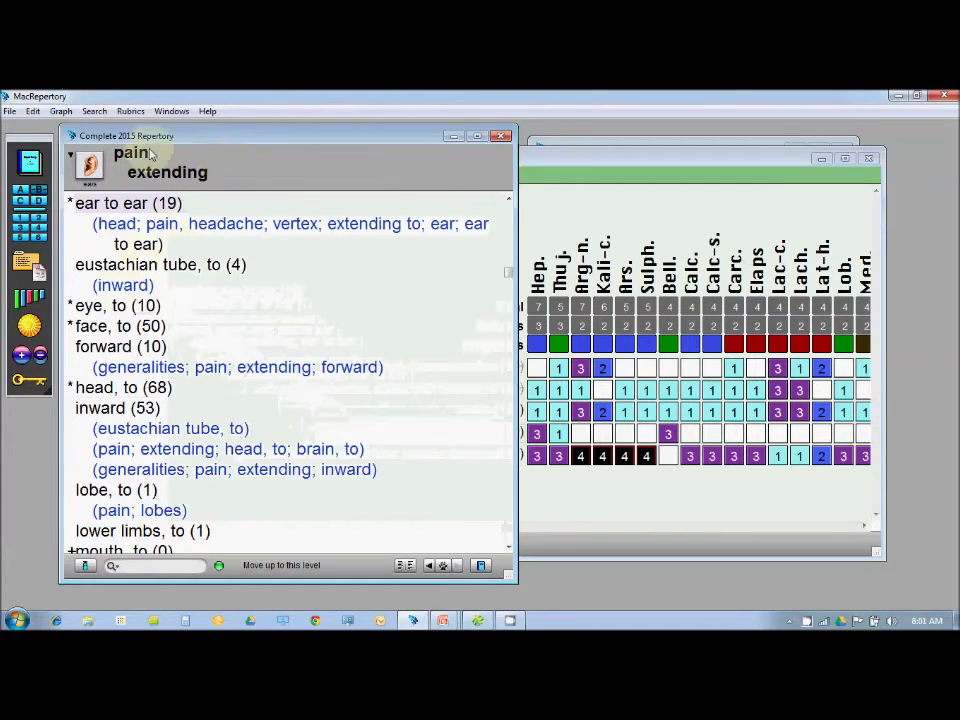
Display the remedies listed under the "ear to ear" rubric in the repertory, examine them, and hide them again
click(128, 113)
click(128, 113)
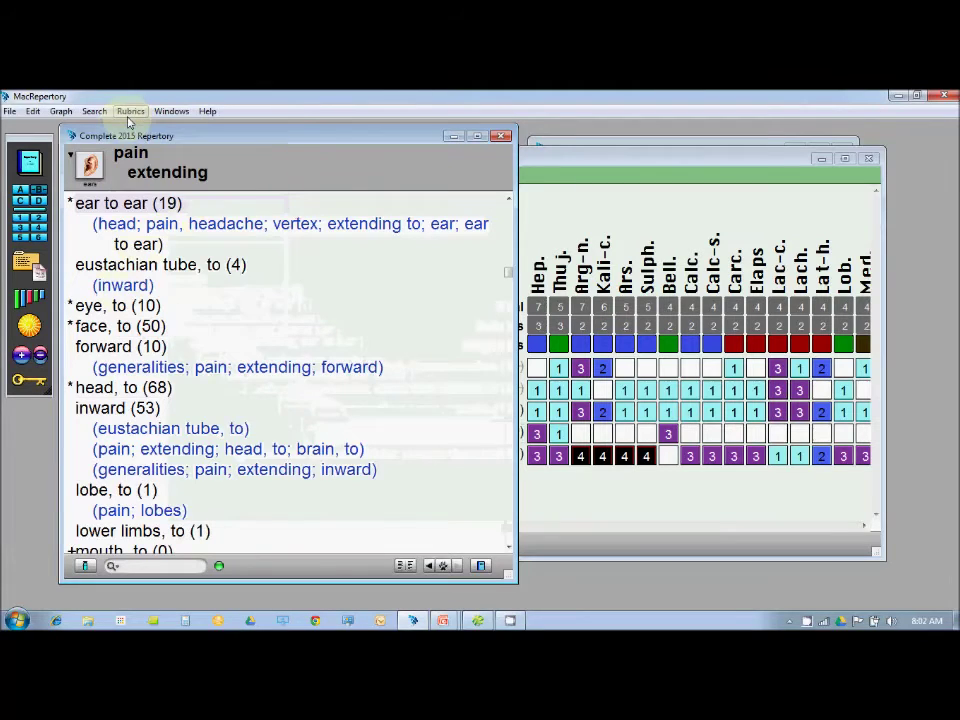
click(150, 204)
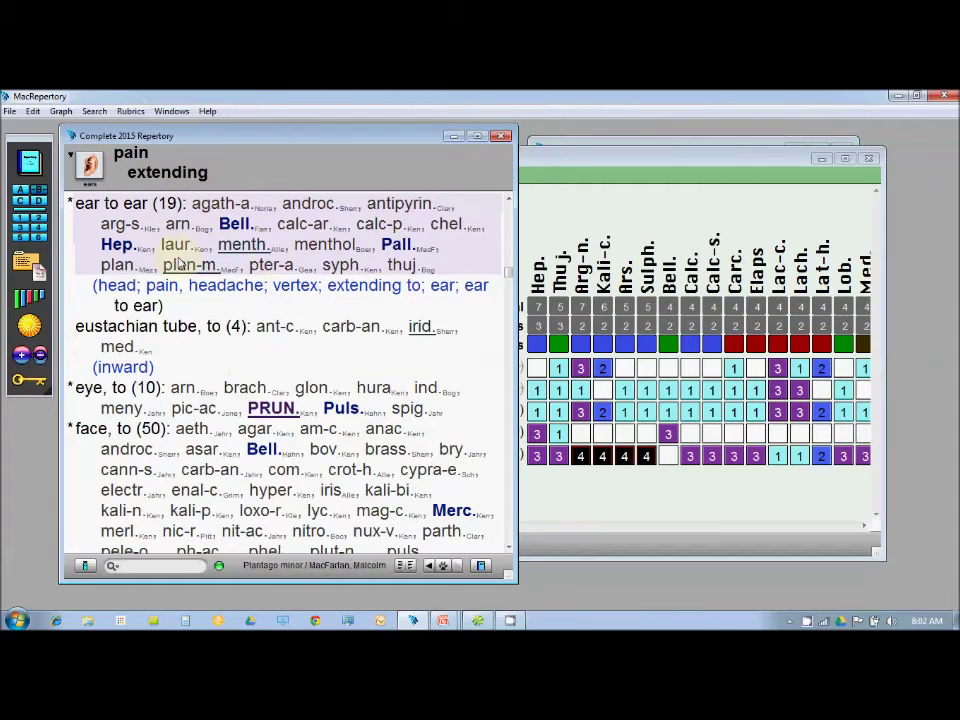
click(256, 245)
click(231, 221)
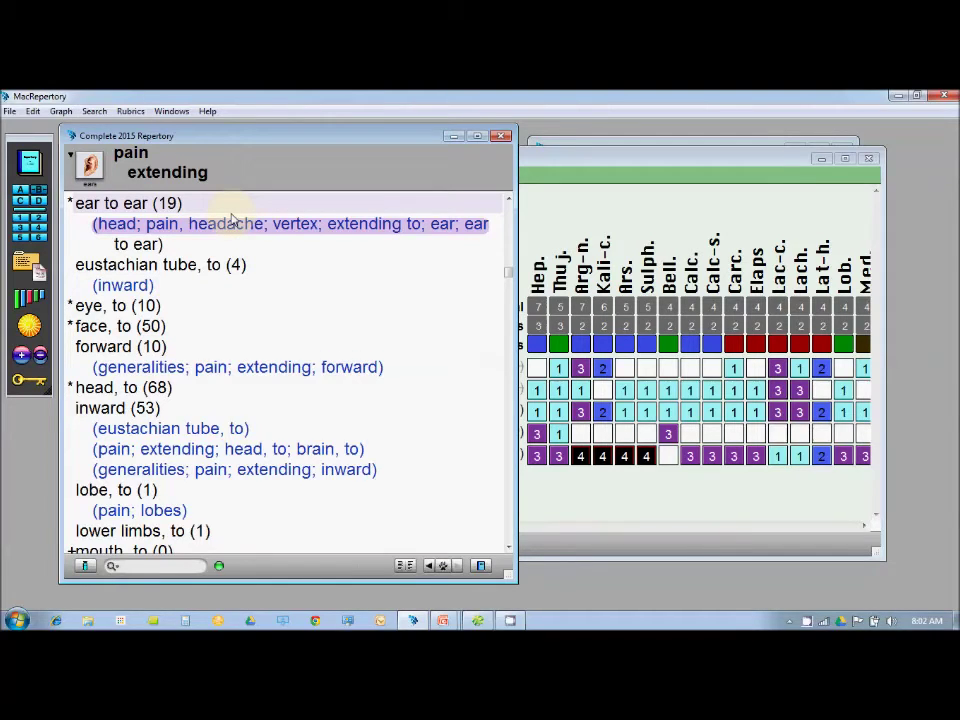
Bring the Remedy Graph of Clipboard B back to the front, reposition it, and examine the further remedies
click(537, 412)
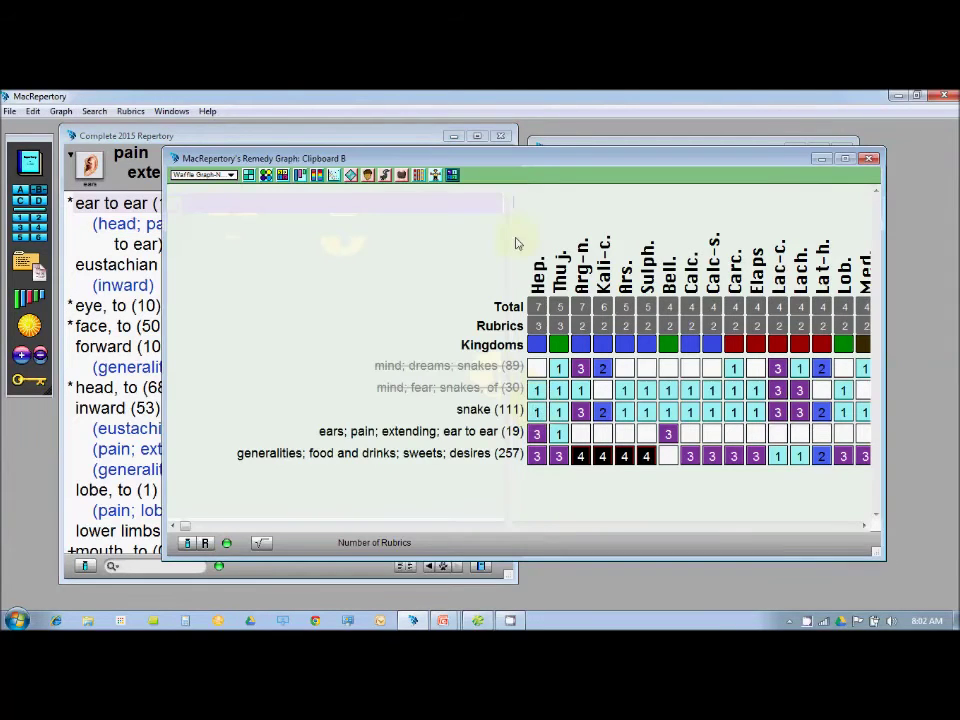
drag(514, 161, 466, 166)
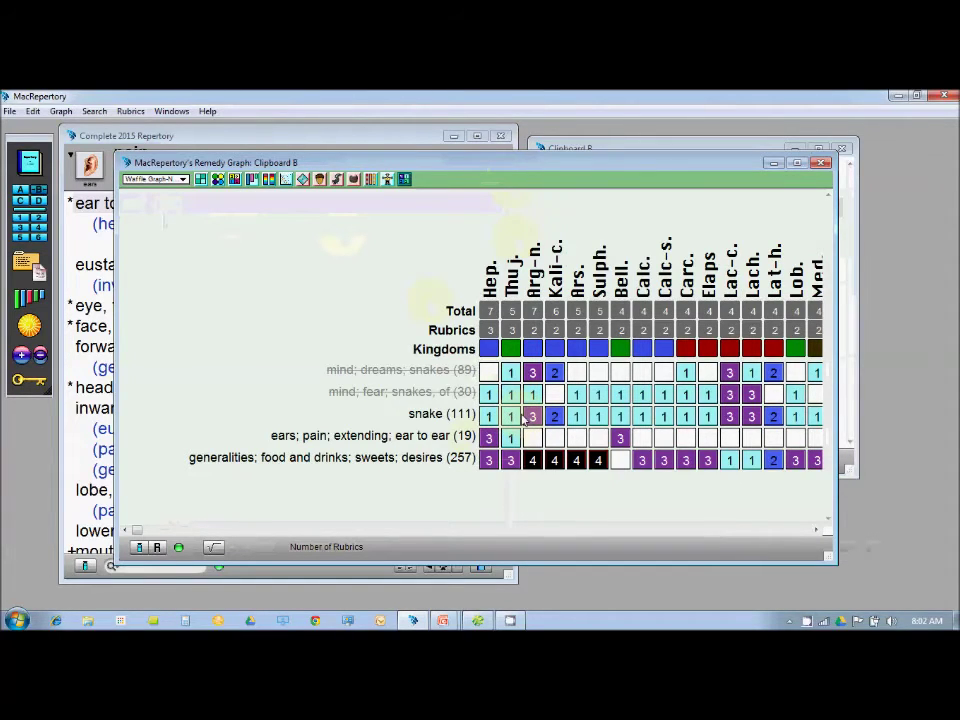
scroll(524, 419, right, 1)
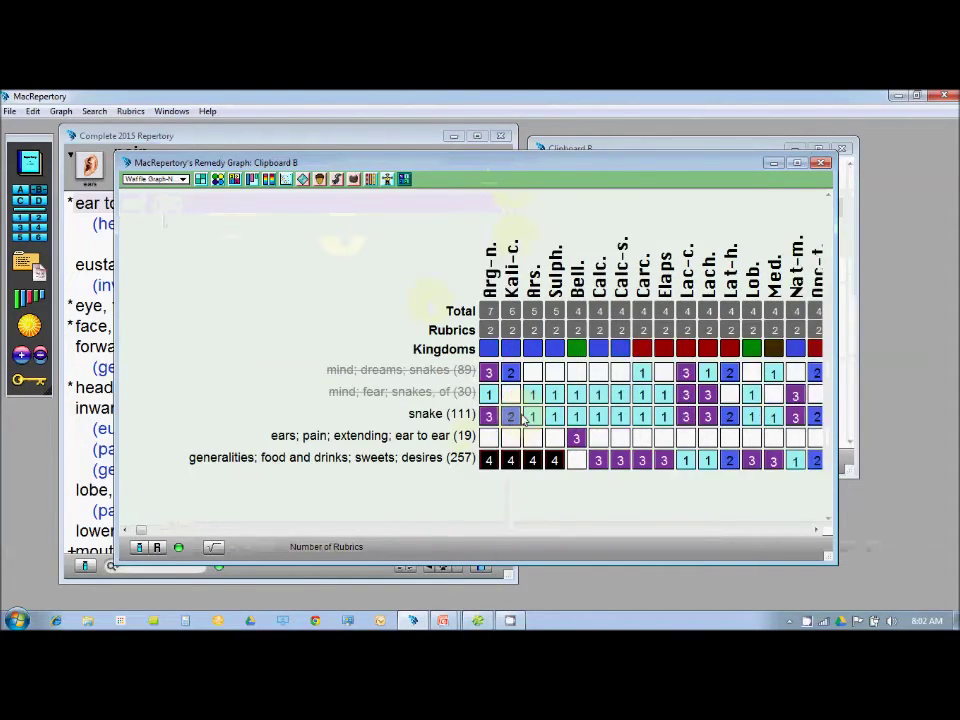
scroll(524, 419, right, 1)
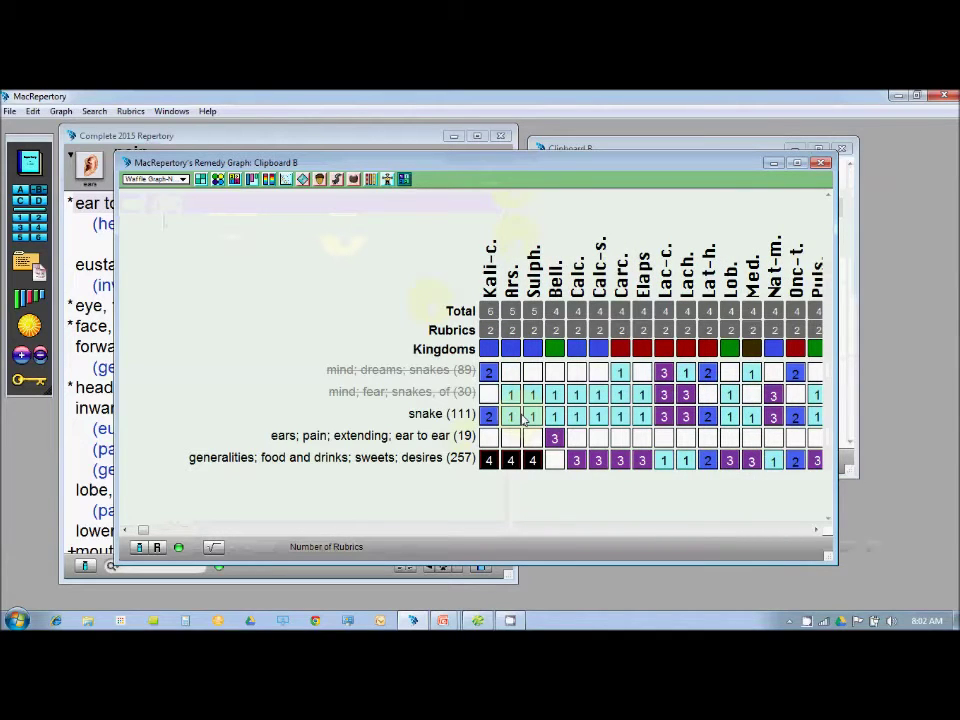
Examine the lower-ranked remedies in the Remedy Graph of Clipboard B and return to the highest-ranked ones
scroll(524, 419, right, 6)
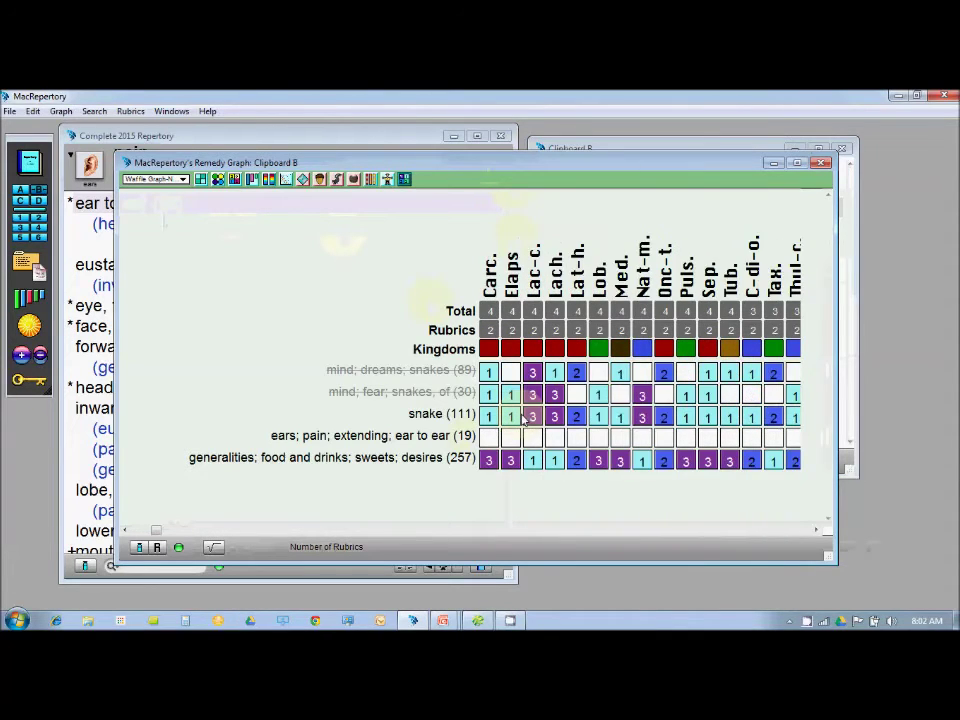
scroll(524, 419, right, 1)
scroll(524, 419, left, 6)
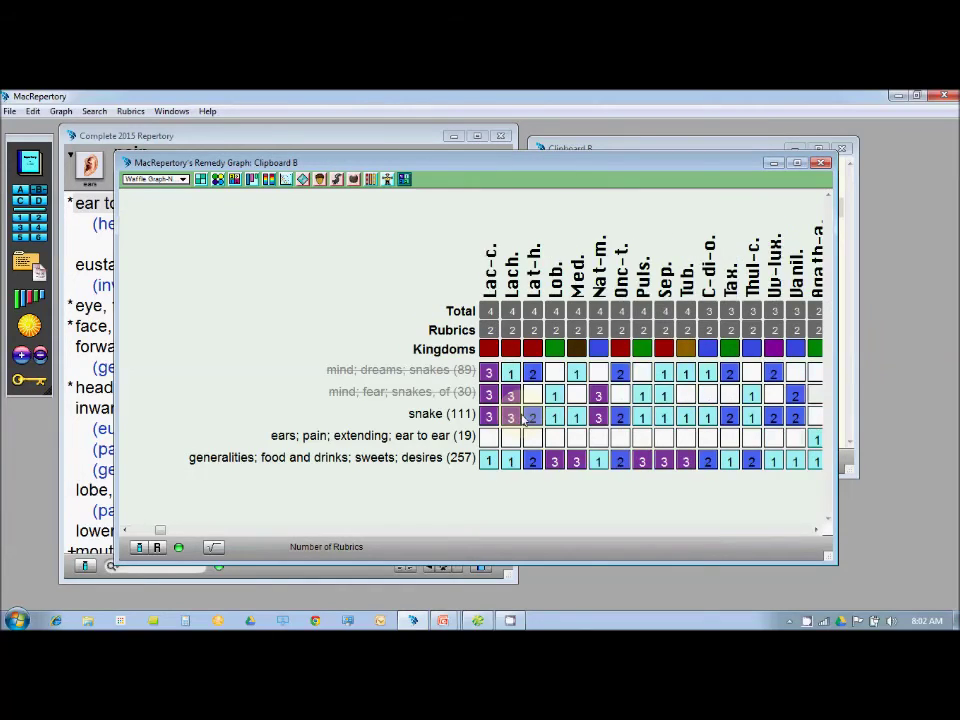
scroll(524, 419, left, 2)
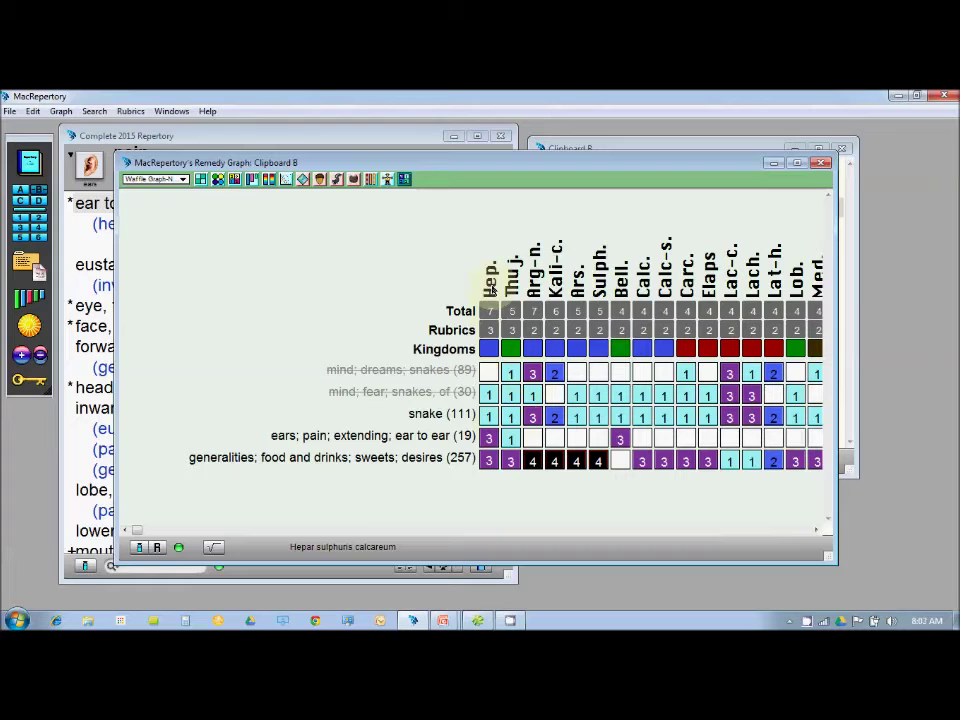
Look up Hep. from the graph in Boericke's Materia Medica, place its window beside the remedy columns, and show the next remedy's entry
drag(459, 295, 42, 388)
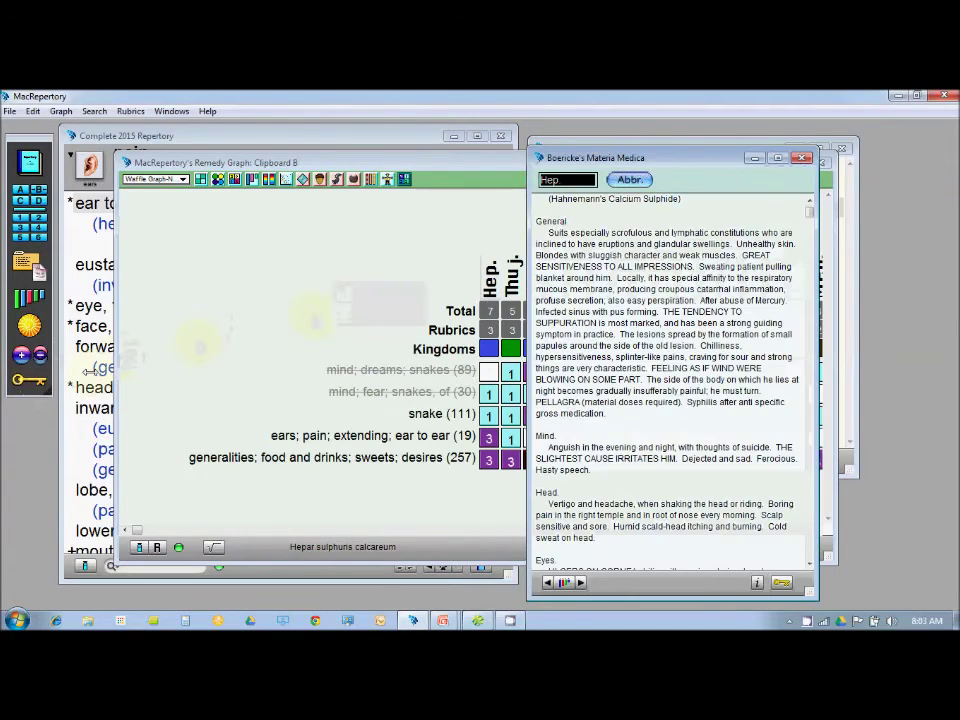
drag(610, 164, 399, 146)
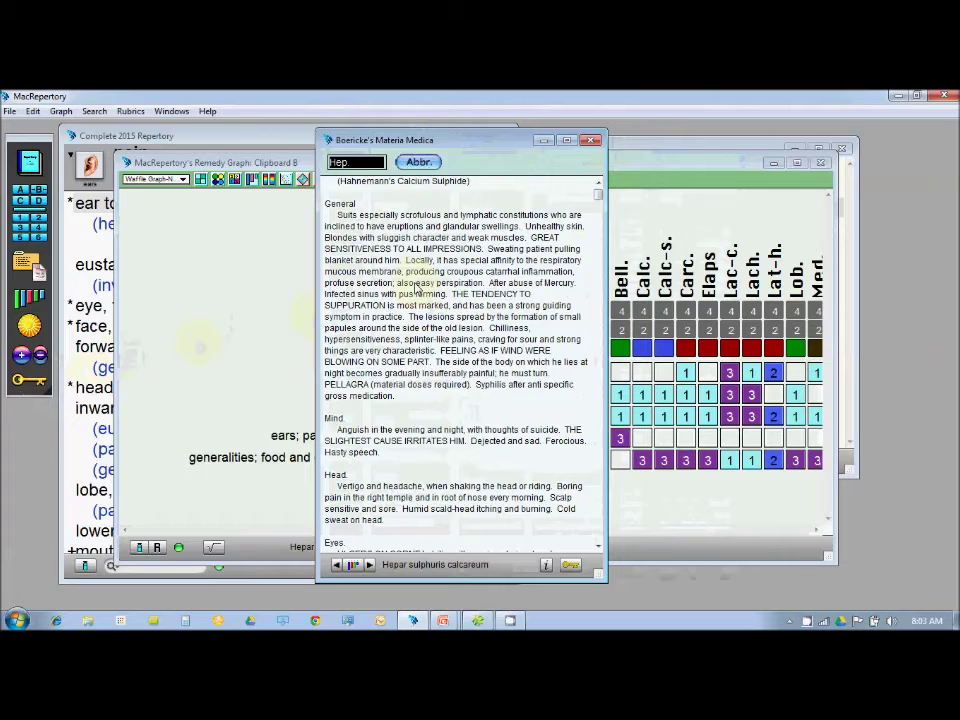
drag(450, 148, 392, 148)
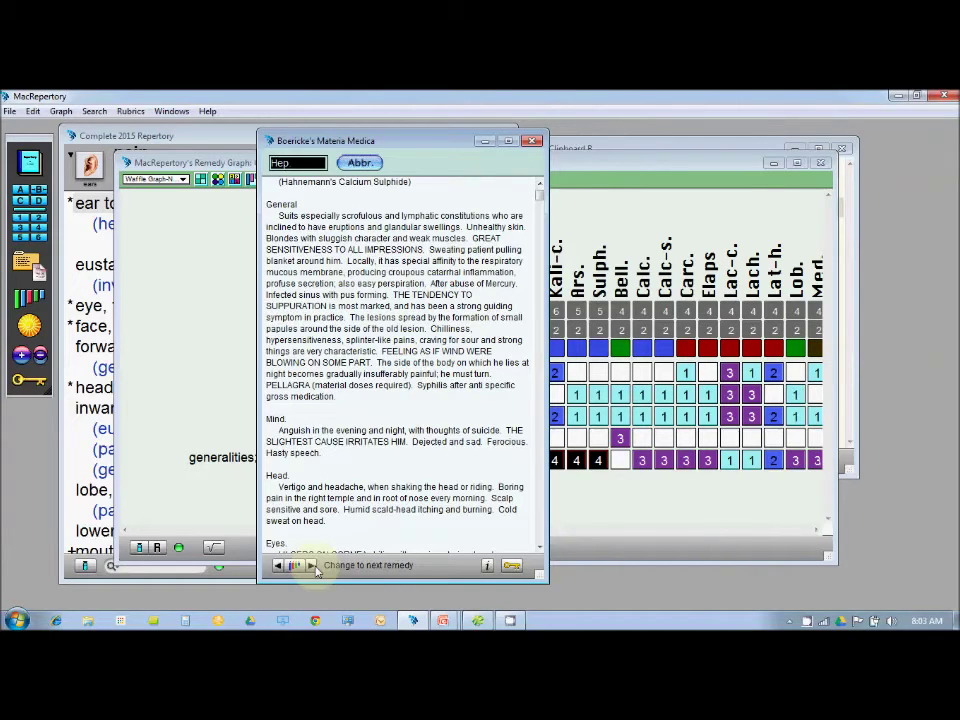
drag(388, 142, 292, 153)
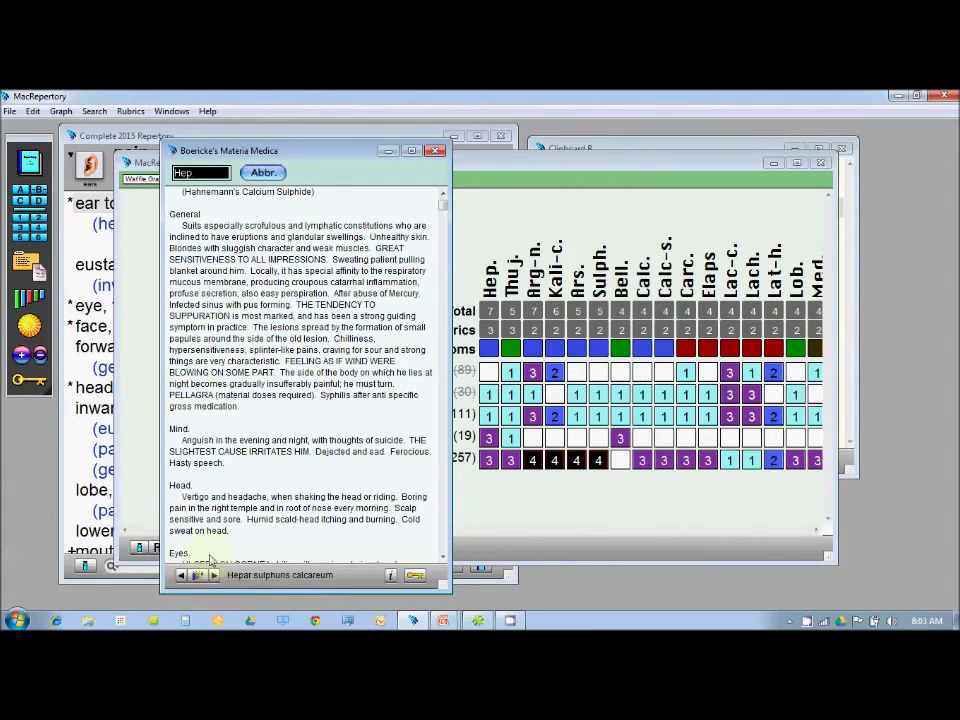
click(214, 576)
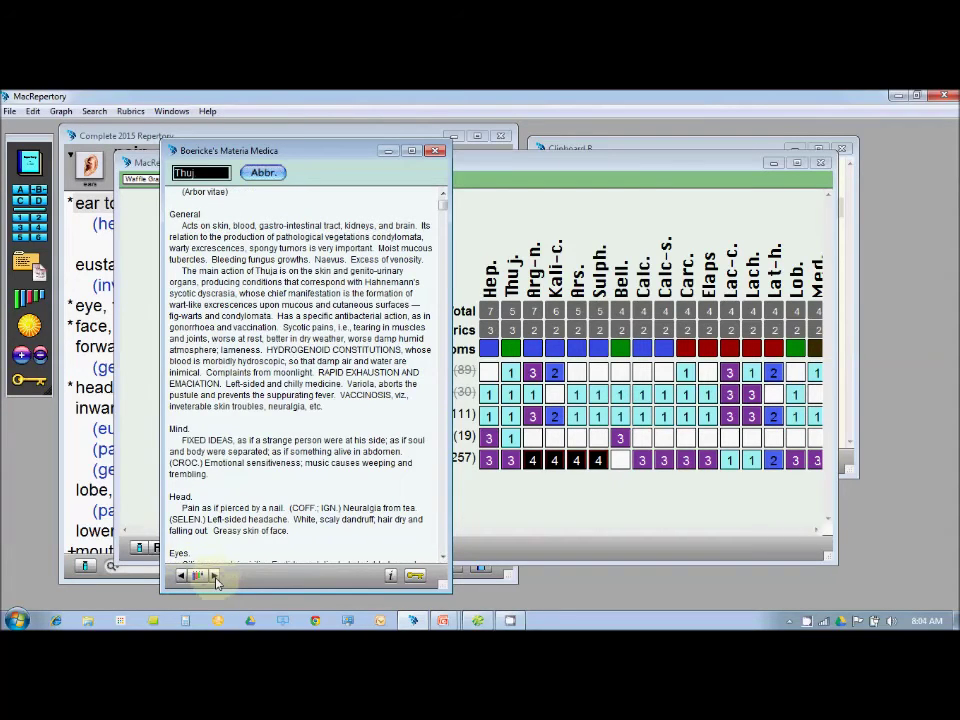
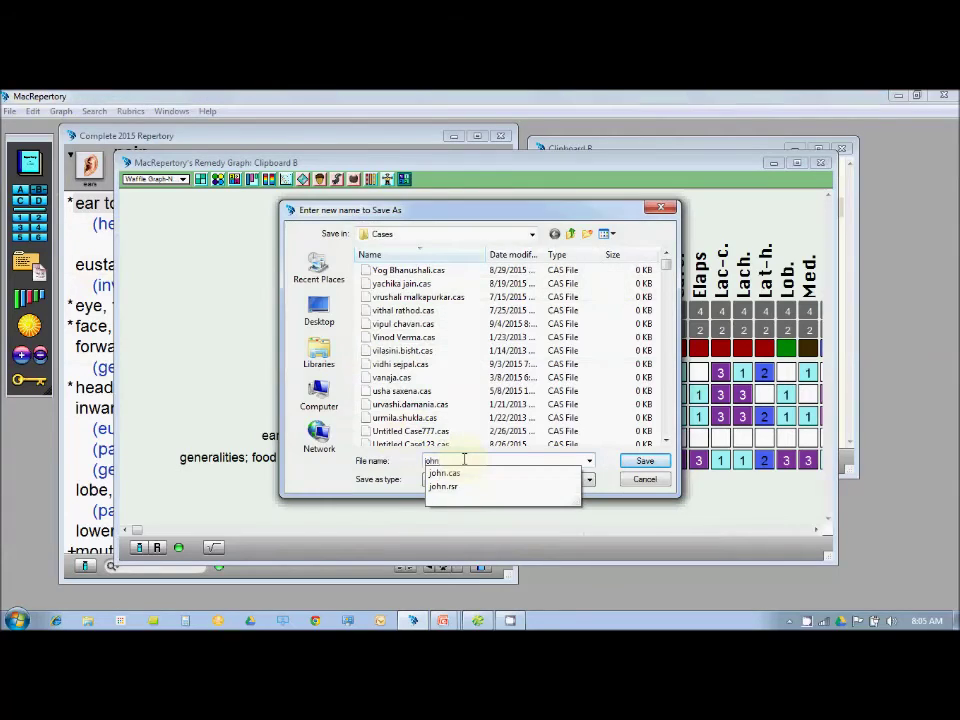
Save the case in the Cases folder under the patient's full name and open the patient's chart
text(arora)
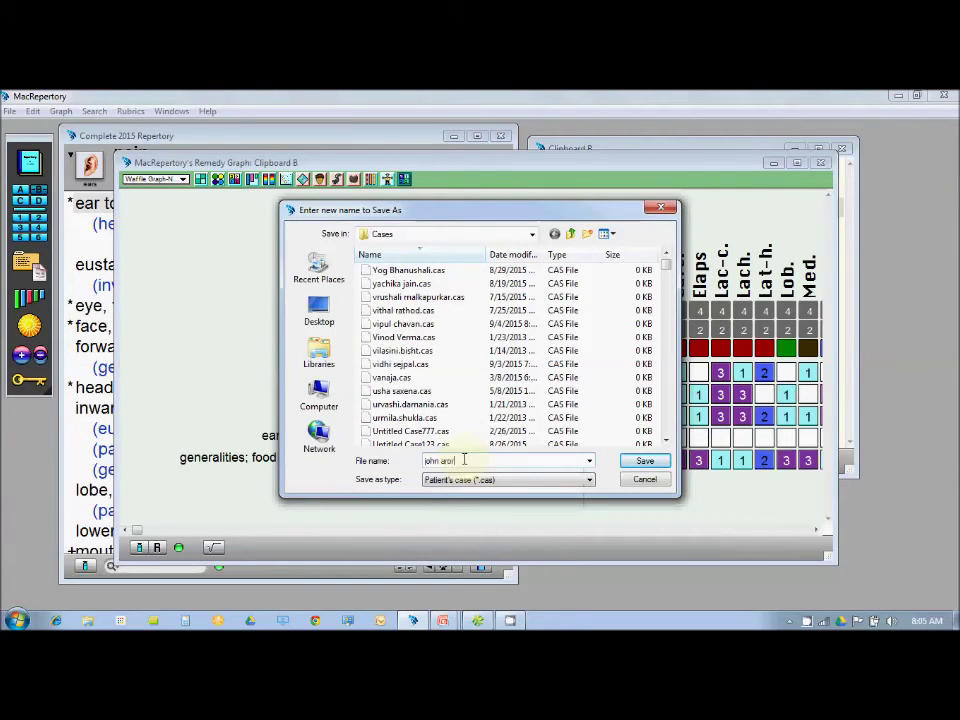
click(645, 462)
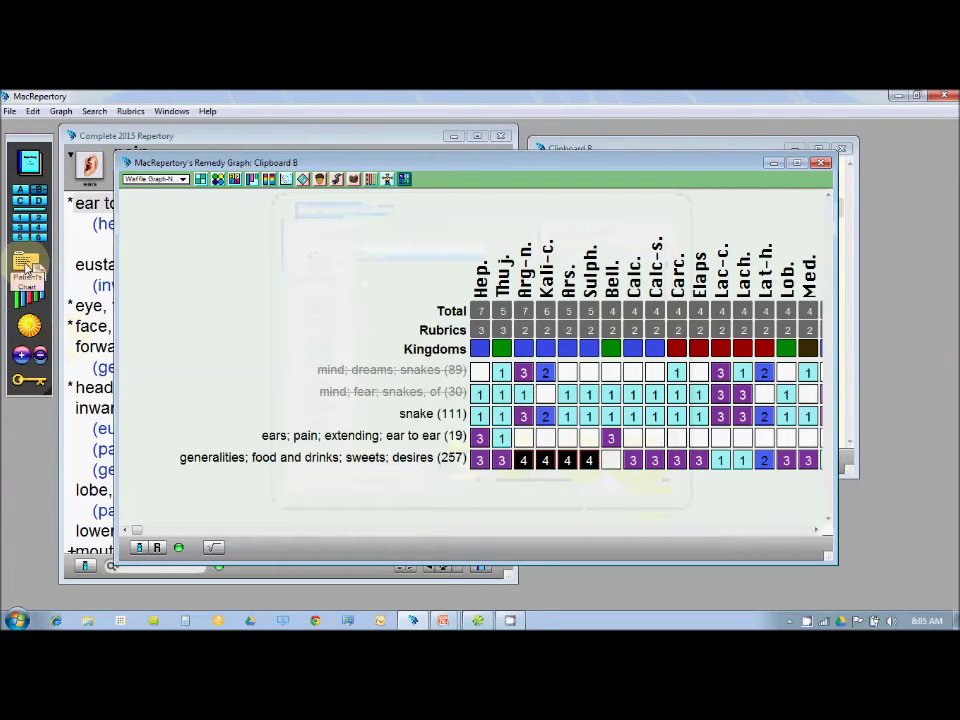
click(28, 264)
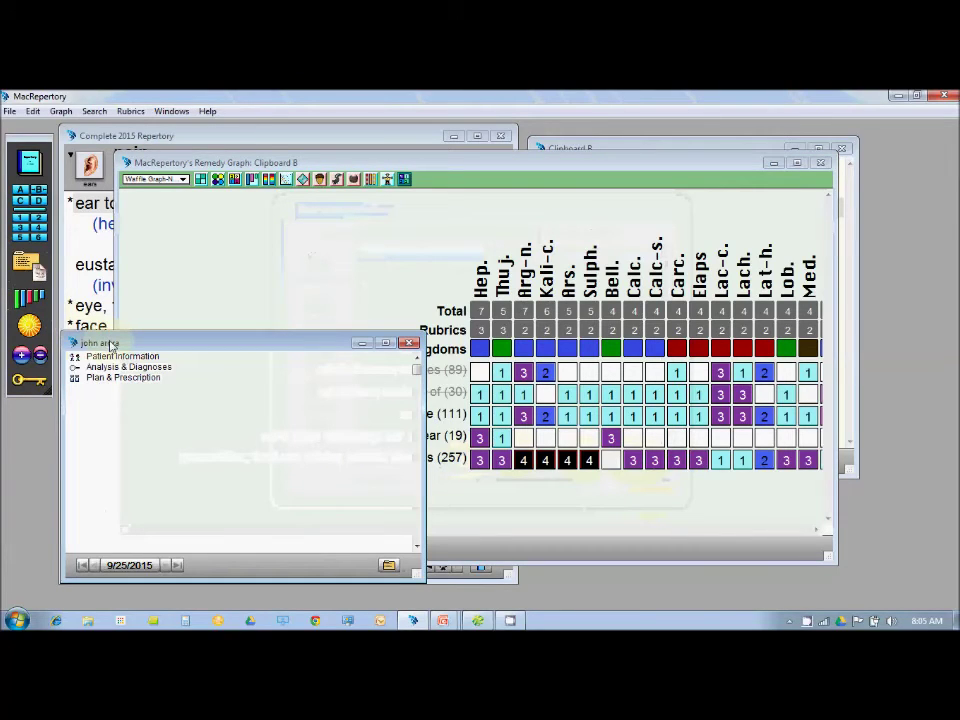
drag(110, 345, 98, 345)
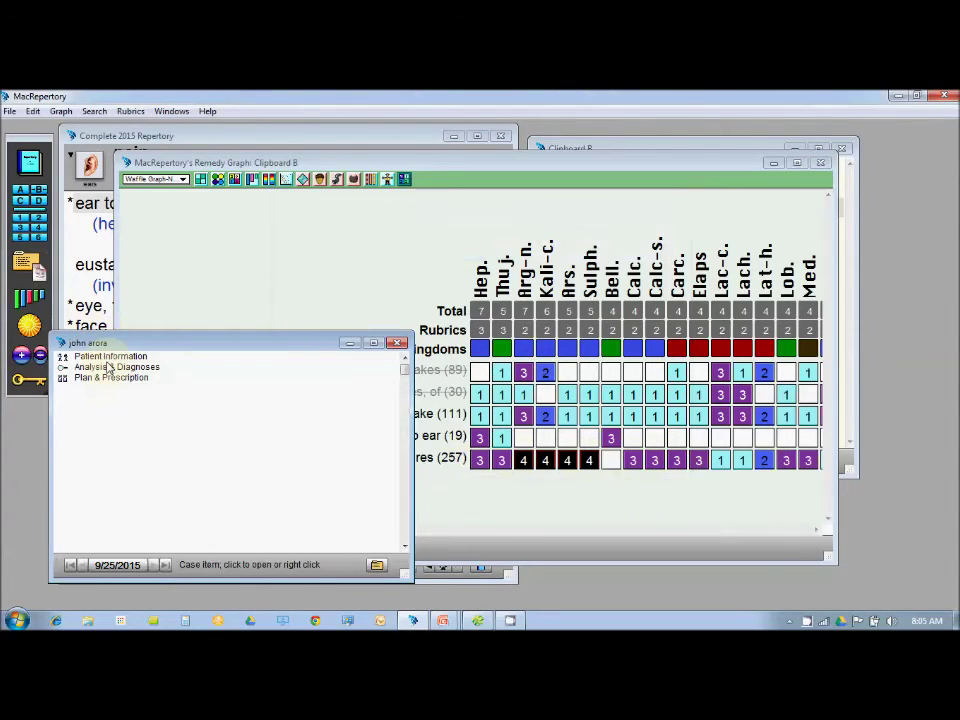
View the chart's Patient Information, Analysis & Diagnoses, and Plan & Prescription forms, closing each one without entering anything
click(110, 360)
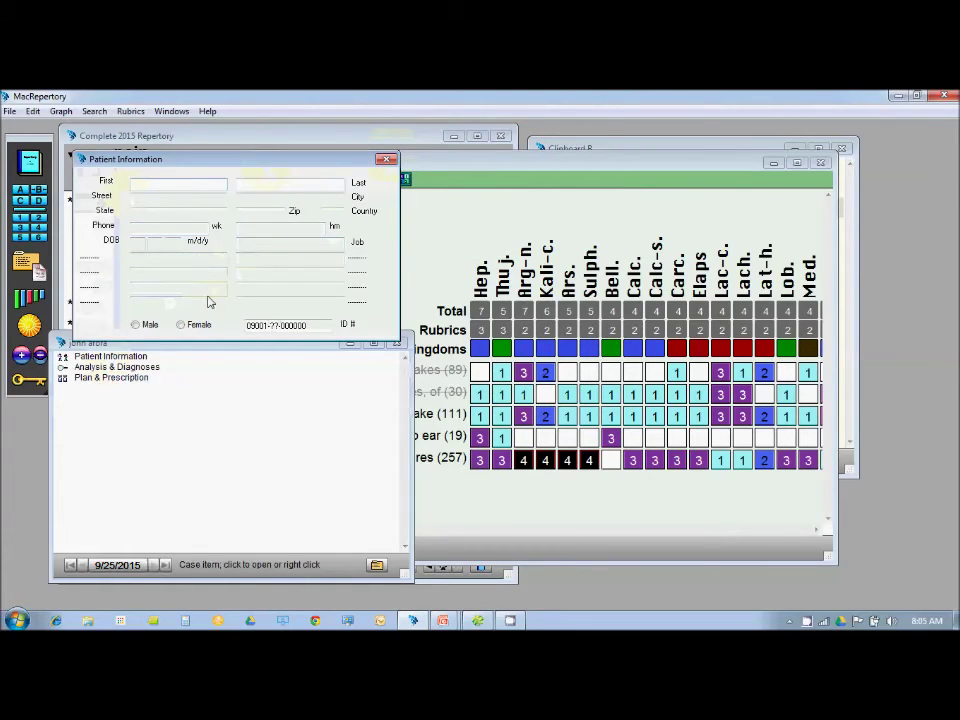
click(386, 159)
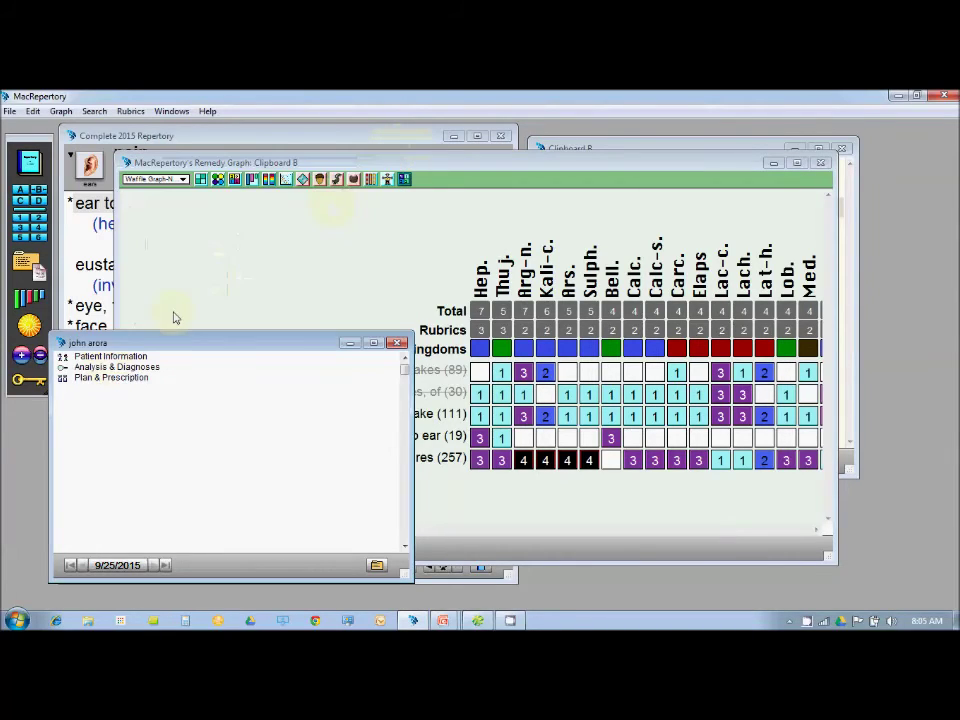
click(132, 368)
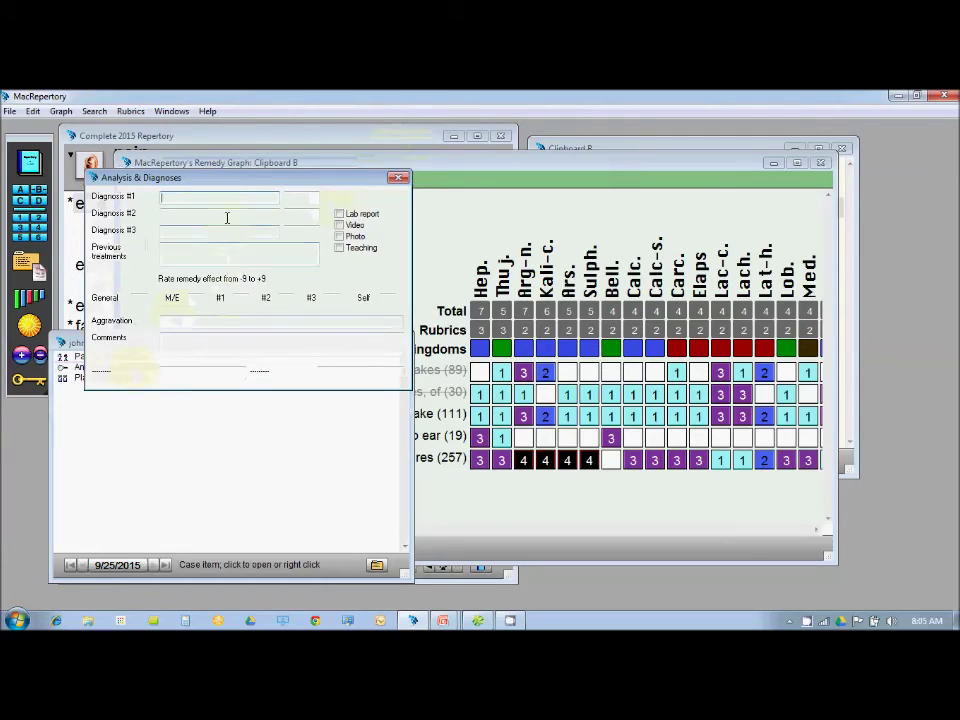
click(398, 178)
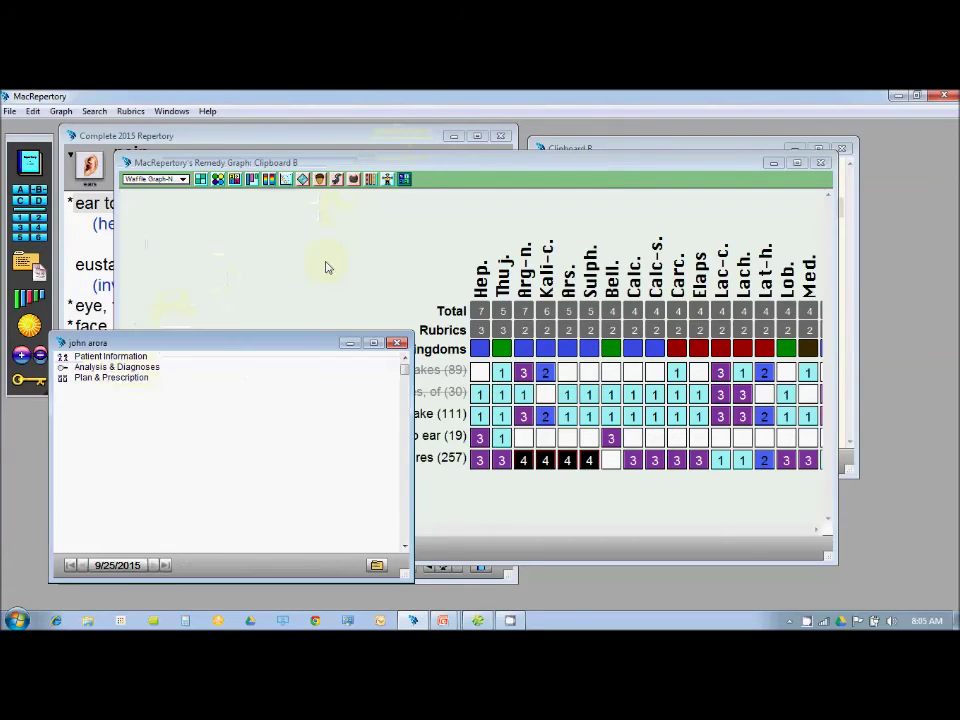
click(145, 378)
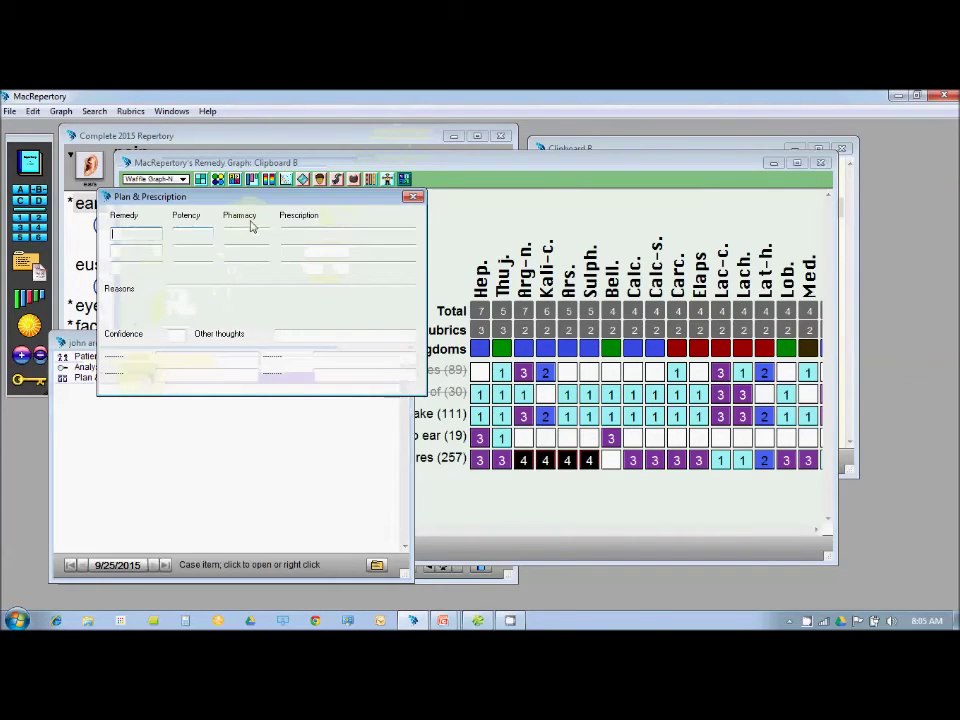
click(412, 199)
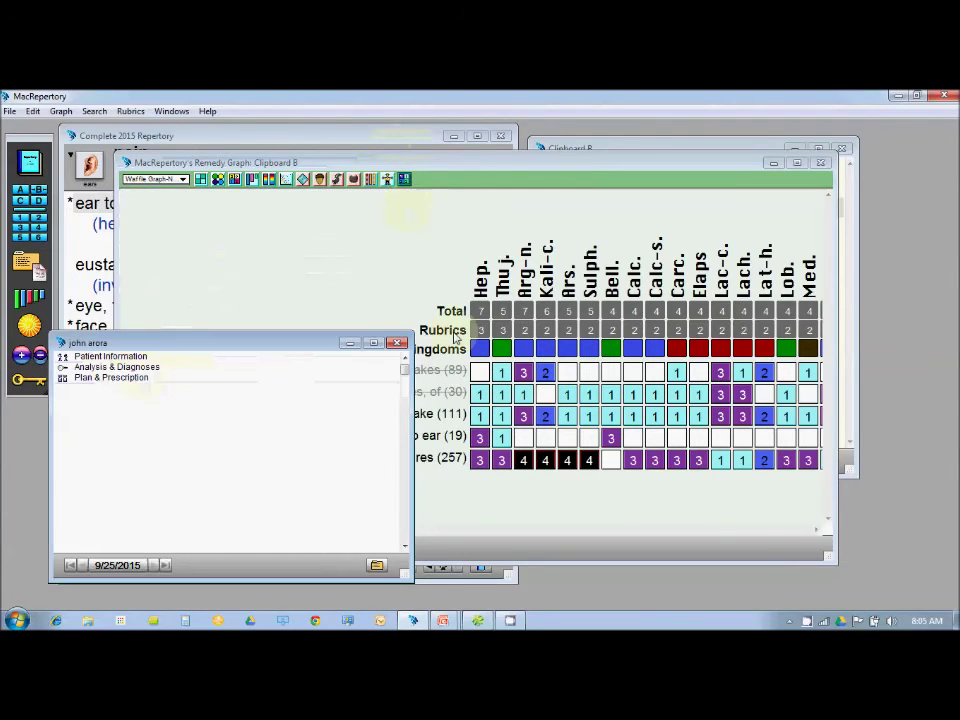
Save the Remedy Graph and the Clipboard B rubrics into the patient's chart, and bring the chart to the front
click(477, 395)
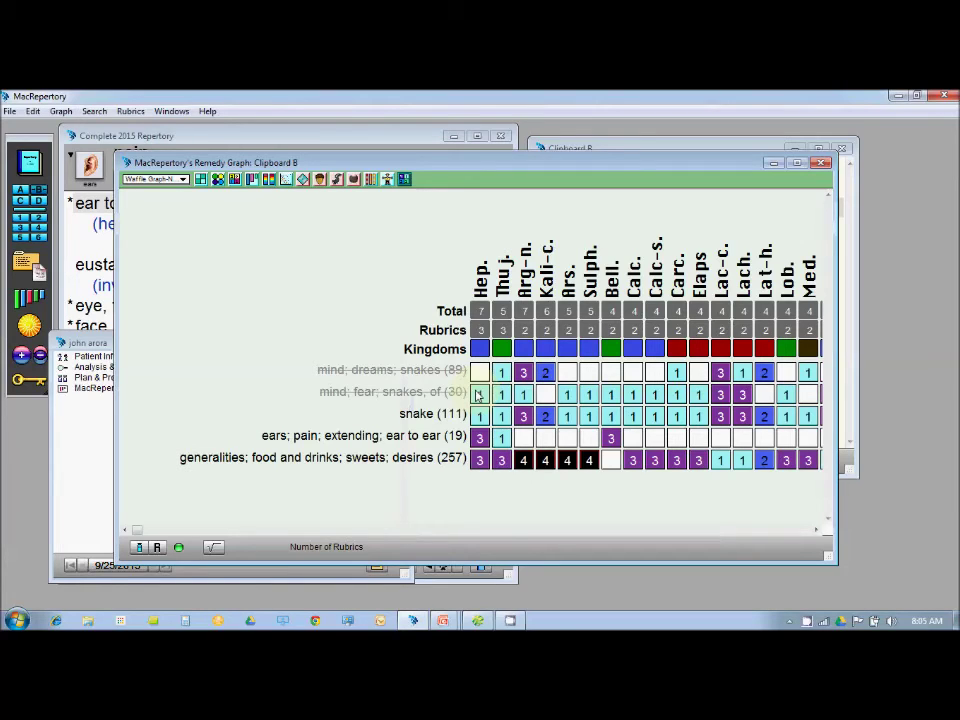
click(551, 150)
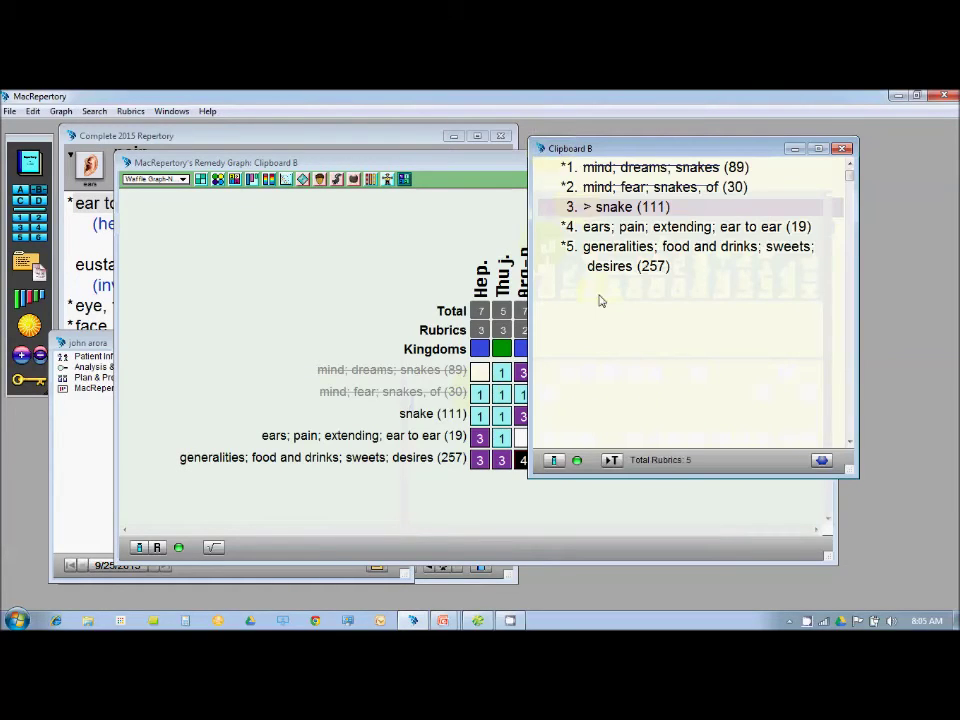
click(605, 326)
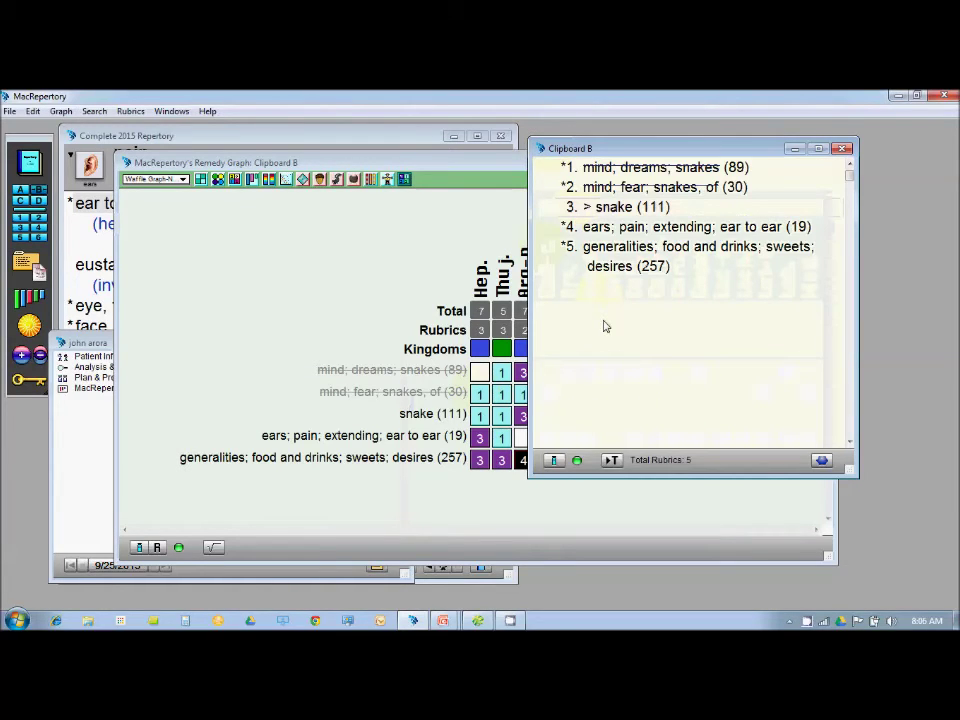
click(604, 326)
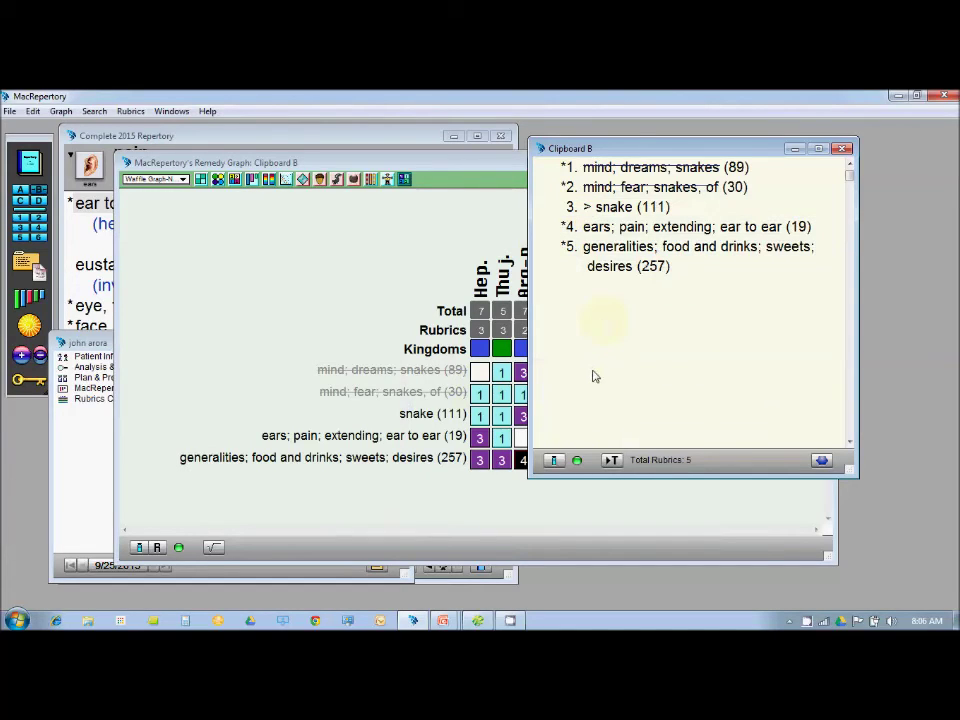
click(101, 446)
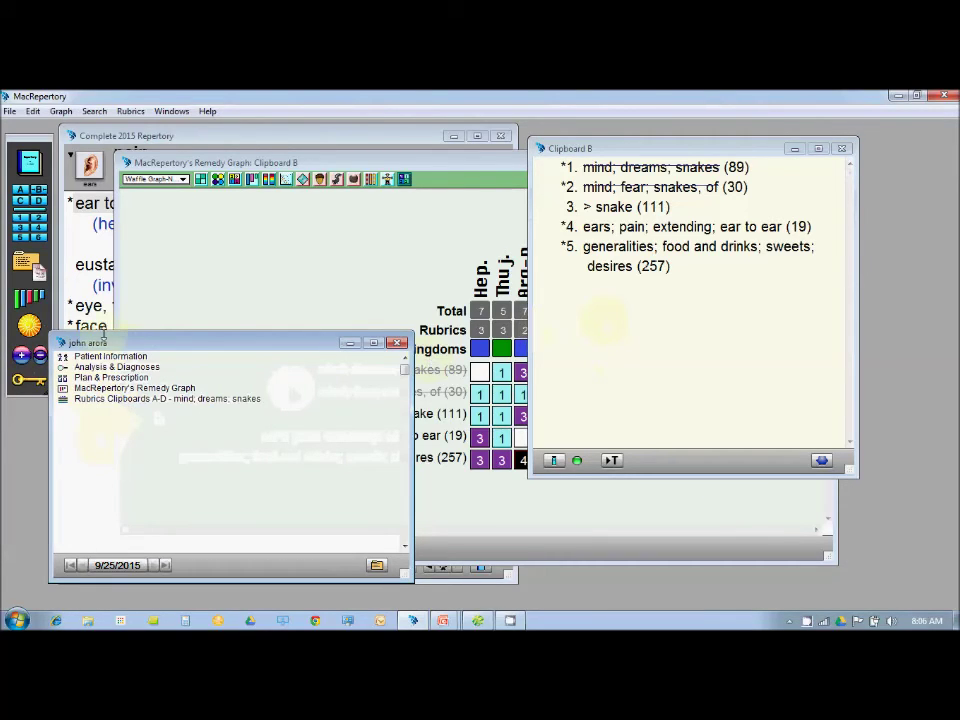
Start a new note for the case and list "fear of snakes", "dreams of snakes" and "sweets desire" on separate lines
click(36, 266)
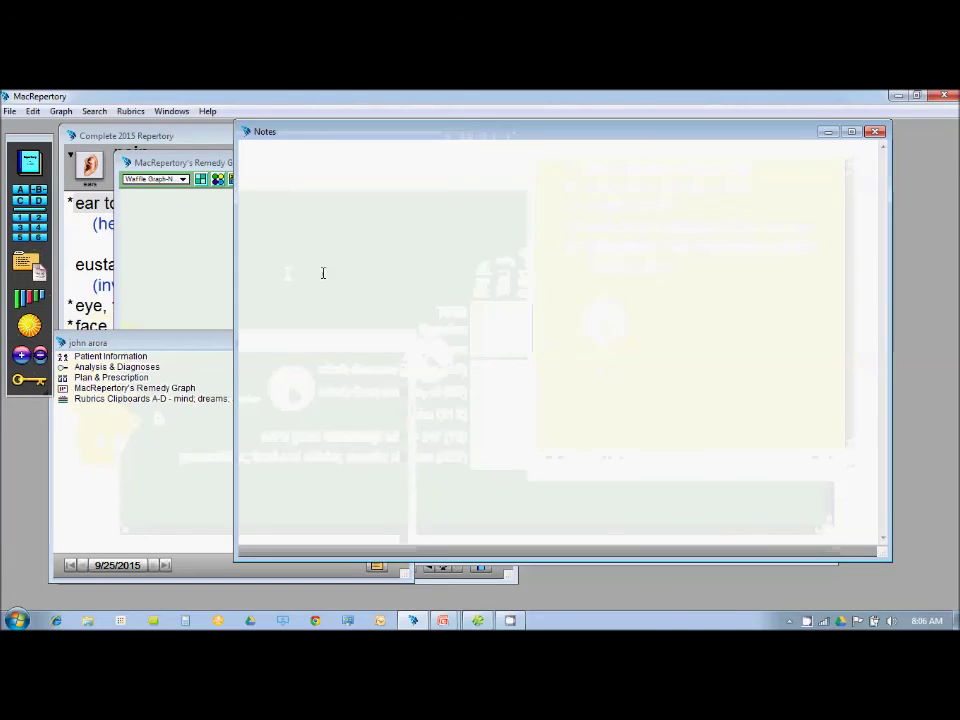
key(Return)
text(fear of sn)
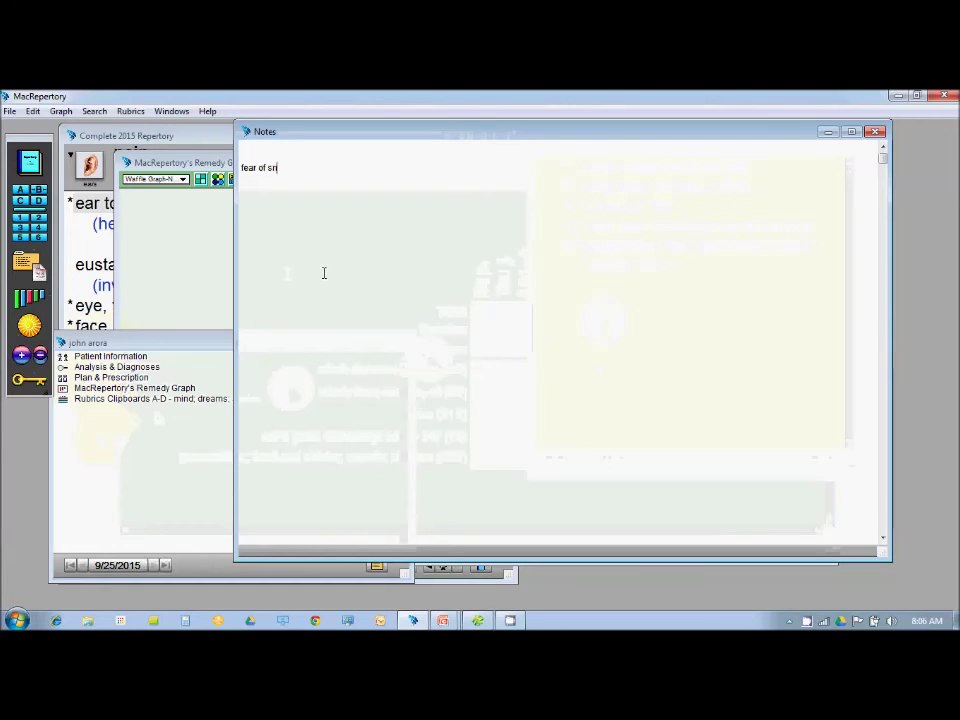
text(akes)
key(Return)
text(dreams of)
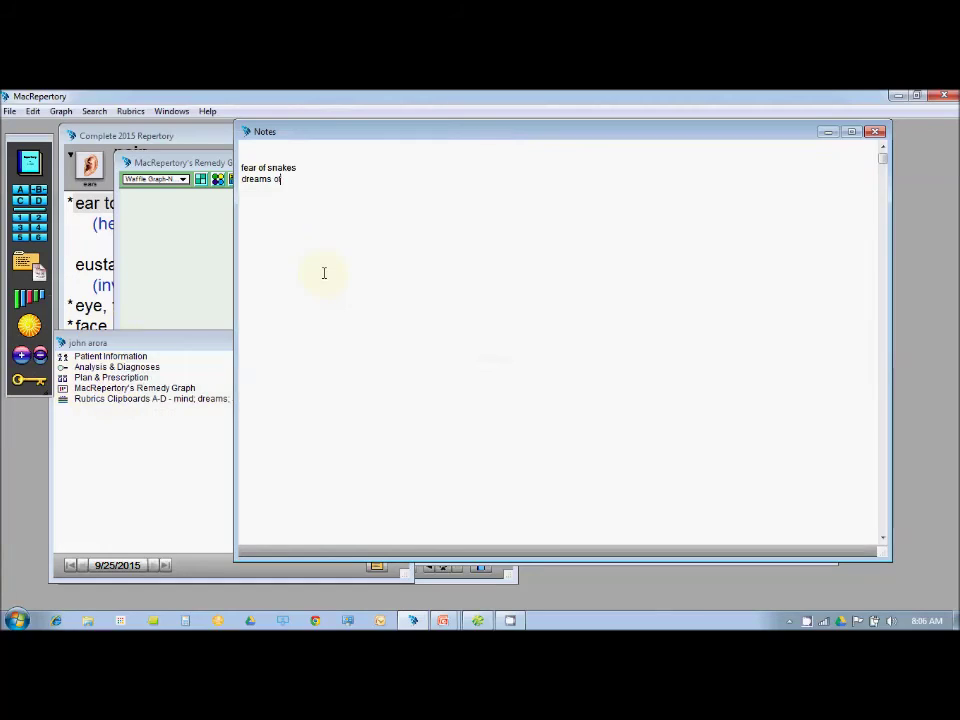
text( snakes)
key(Return)
key(Return)
text(sweets desire)
Add the lines "rx" and "investigations" below the symptoms, save the note to the patient's chart, and close it
key(Return)
key(Return)
key(Return)
key(Return)
text(Dx)
key(Return)
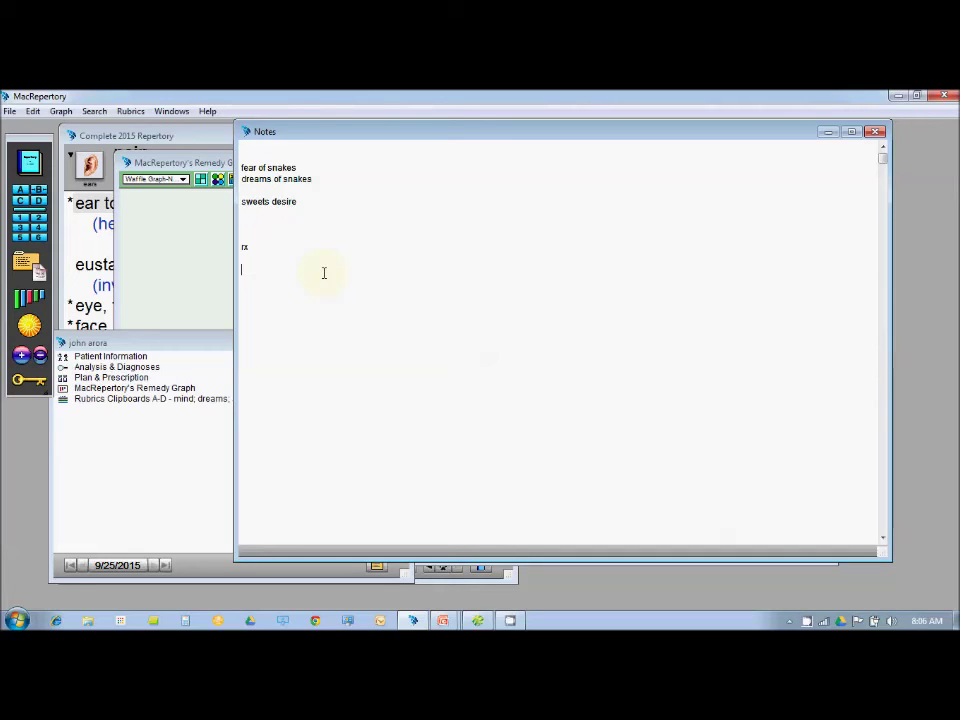
text(investigations)
key(Return)
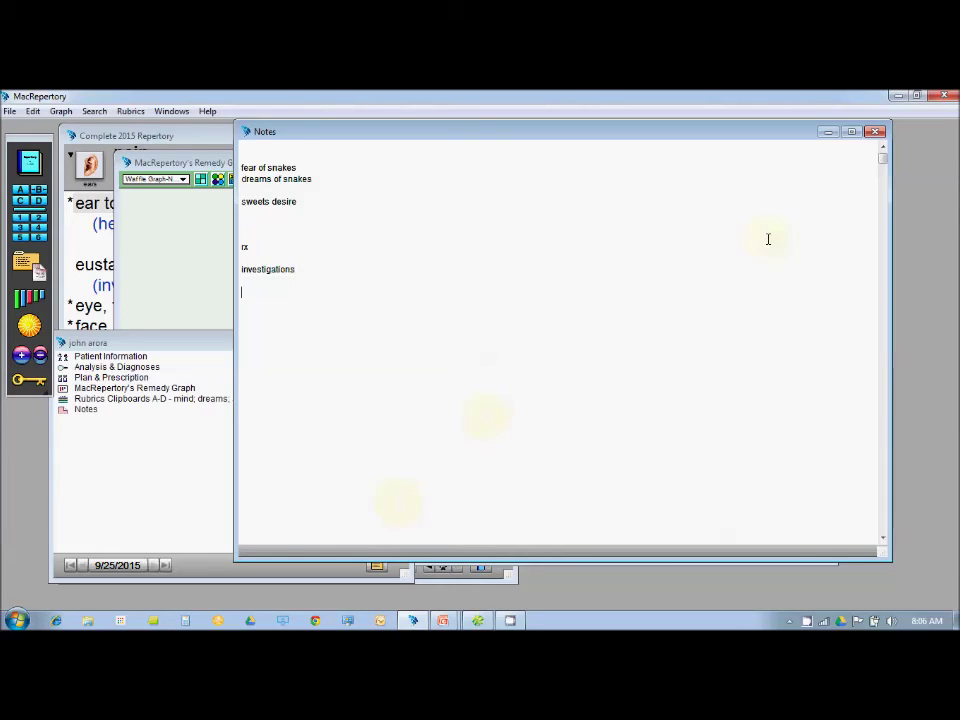
click(874, 134)
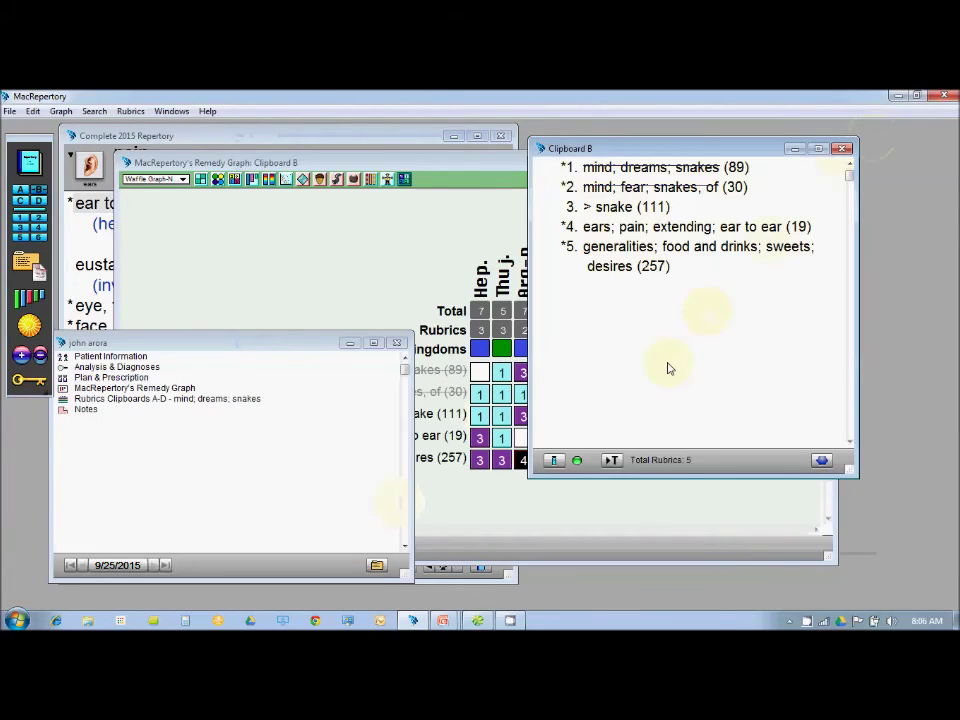
Close the patient's chart and the Remedy Graph, and delete the combined "snake" rubric from Clipboard B
click(628, 207)
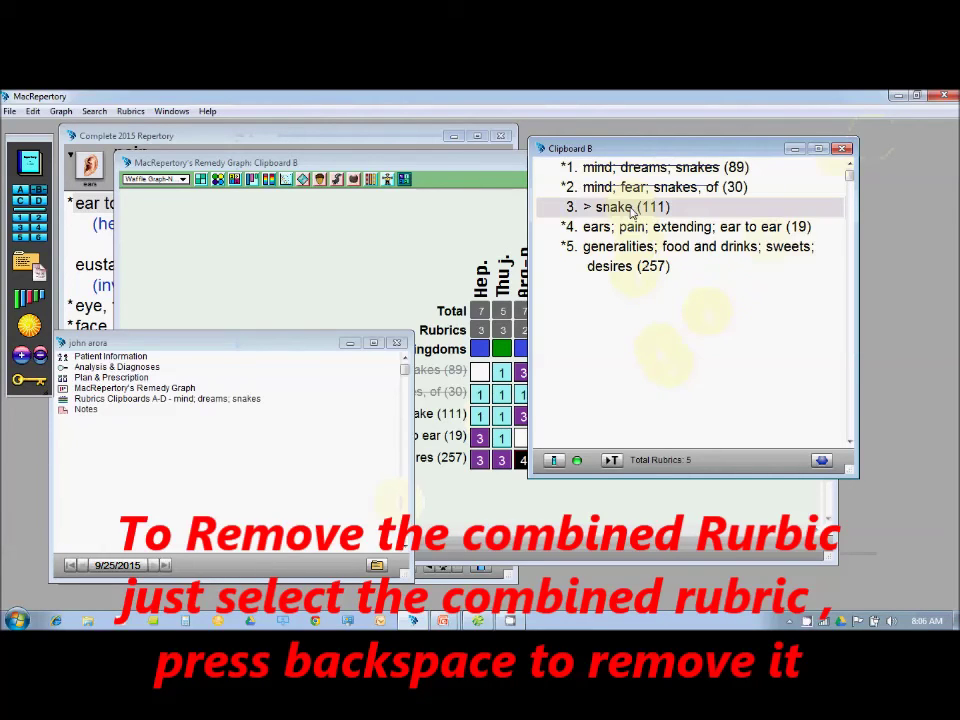
click(398, 343)
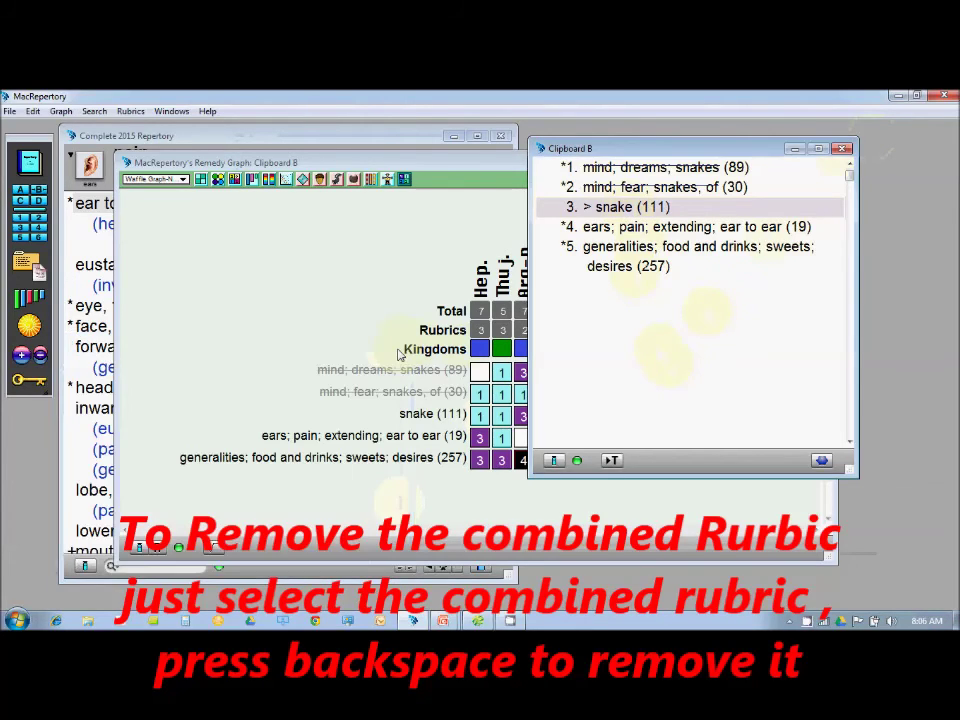
click(400, 350)
click(822, 163)
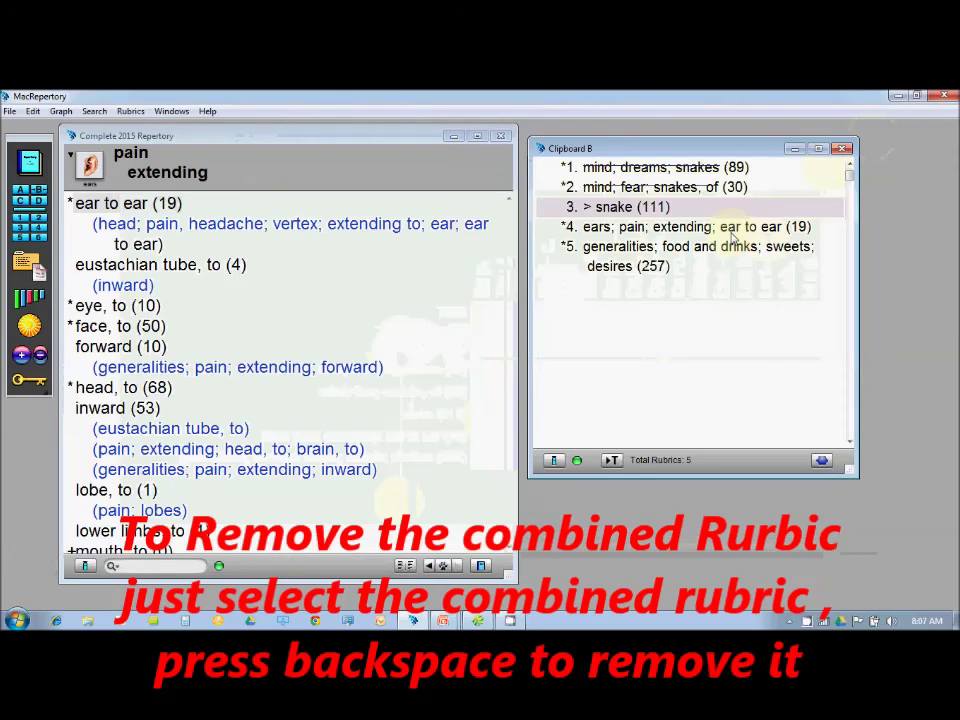
click(637, 210)
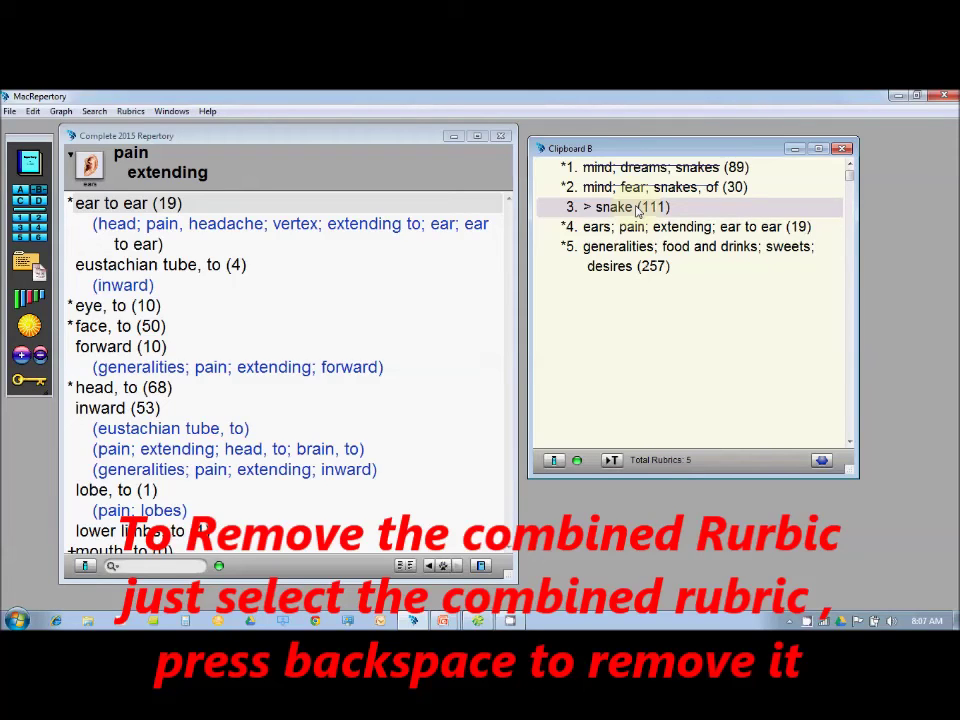
key(BackSpace)
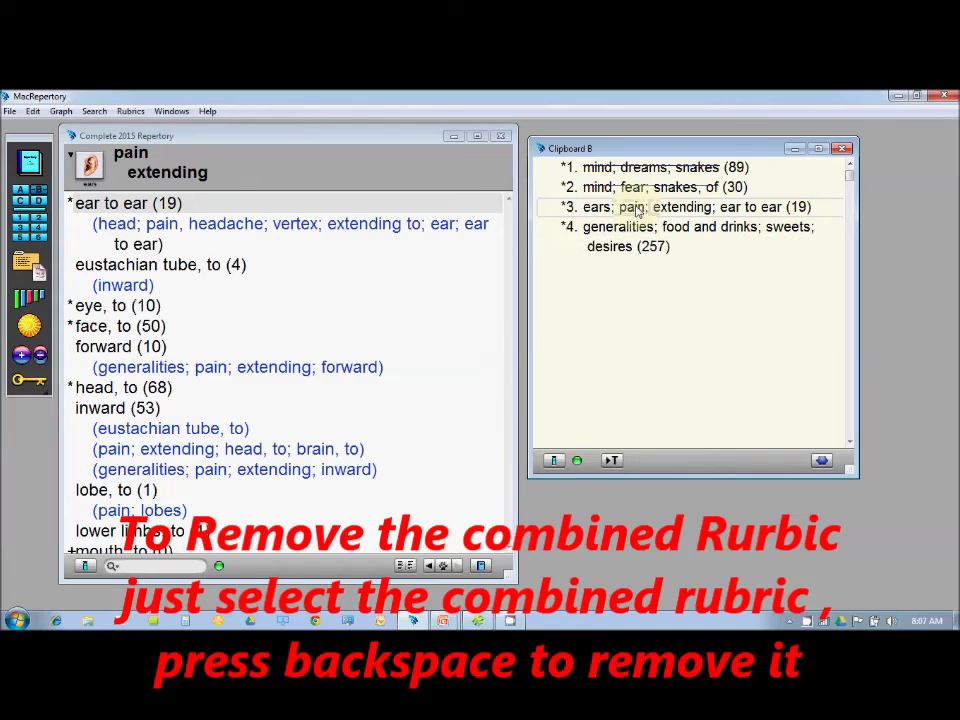
Unstrike the crossed-out rubrics "mind; dreams; snakes" and "mind; fear; snakes, of" in Clipboard B
click(637, 190)
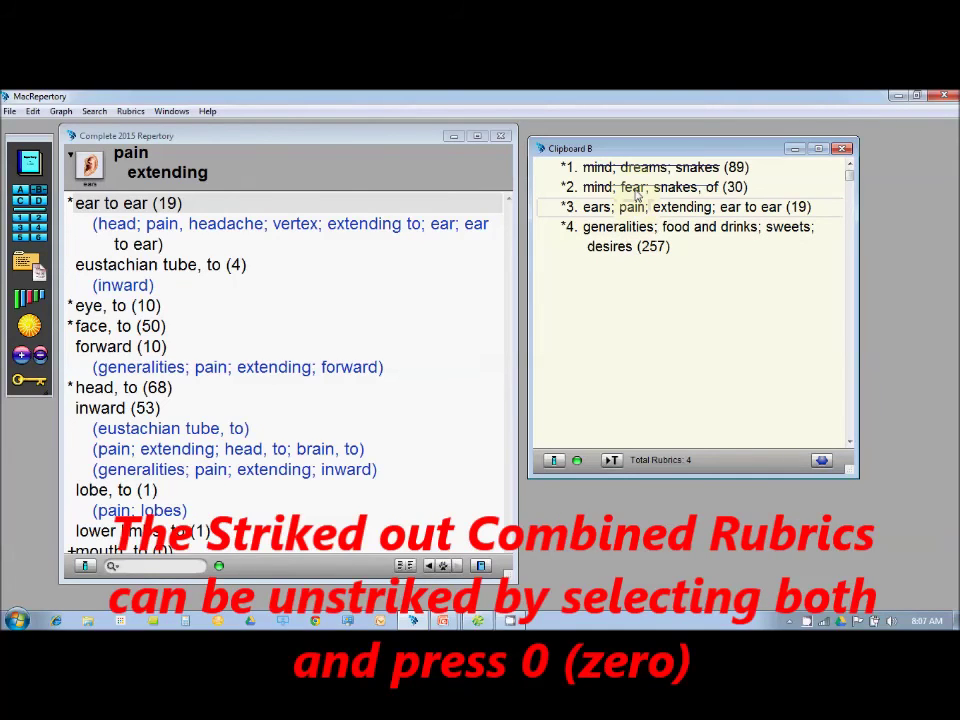
shift+click(645, 170)
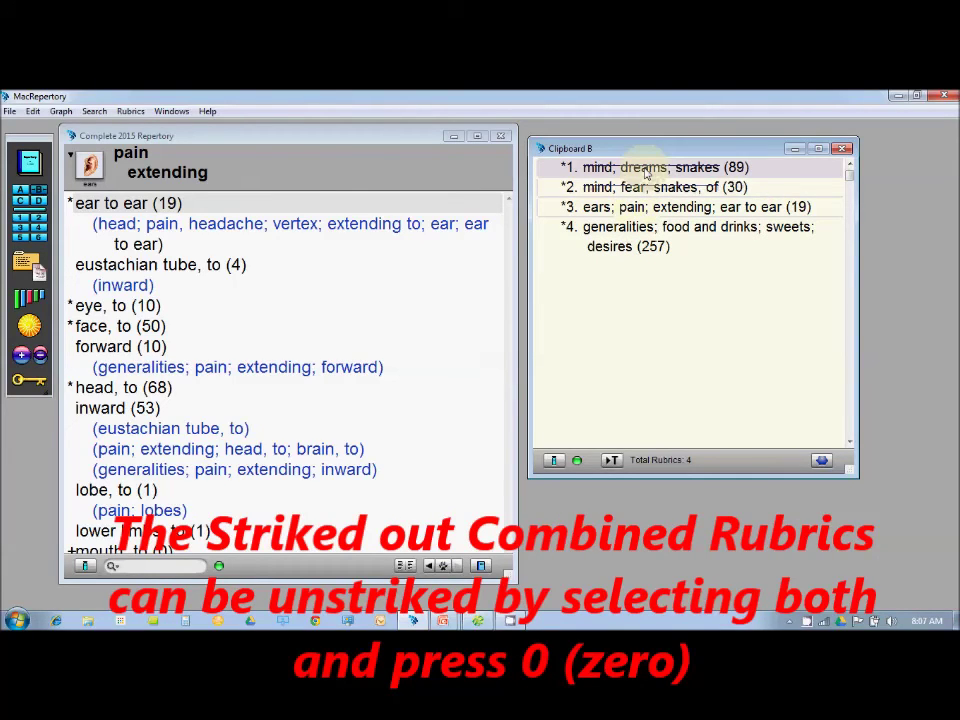
shift+click(647, 187)
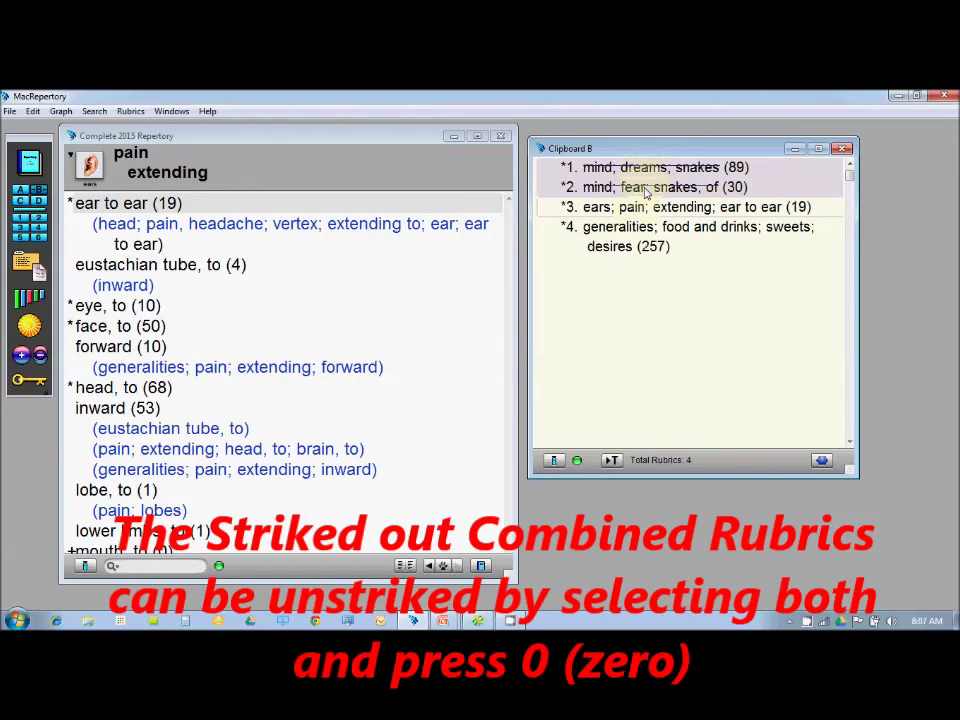
key(0)
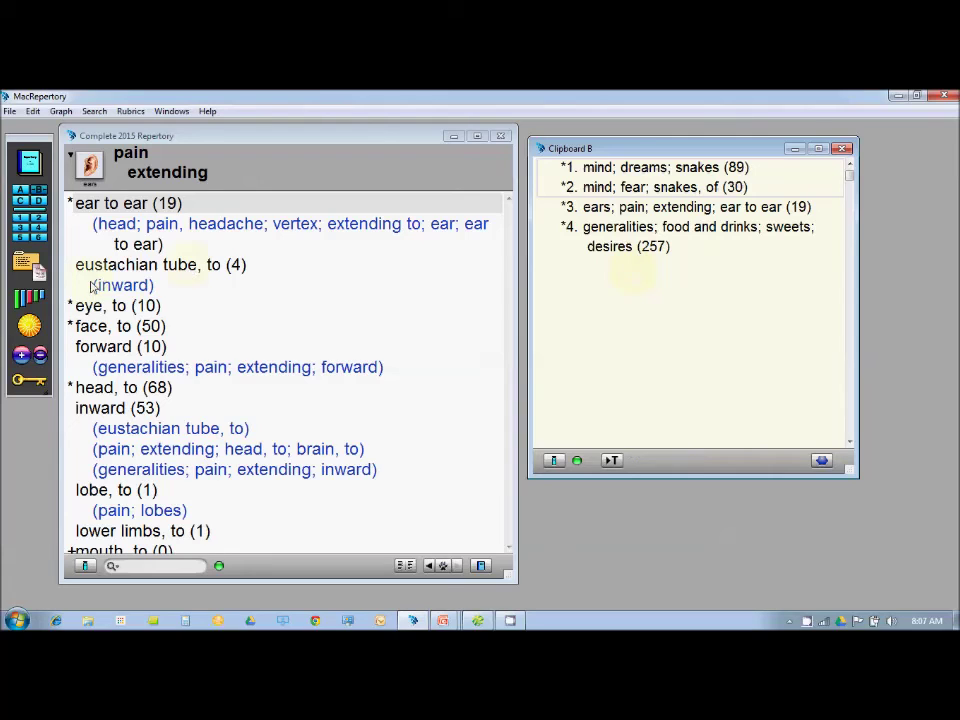
Graph the Clipboard B rubrics, save the new Remedy Graph into the patient's chart, and bring the graph back to the front
click(40, 296)
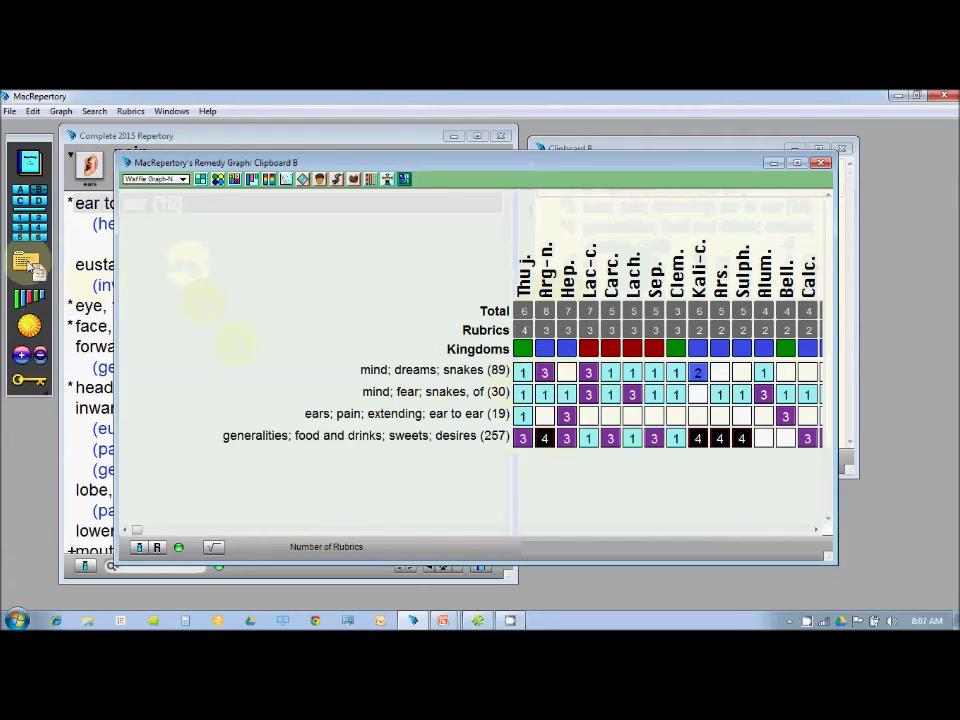
click(18, 195)
click(538, 423)
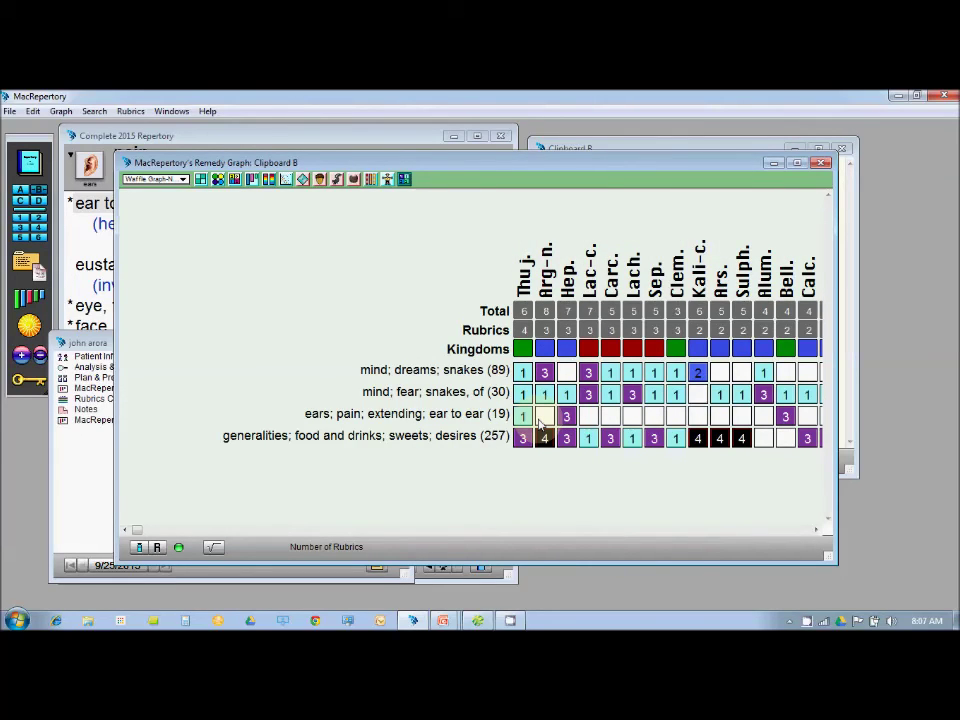
click(92, 476)
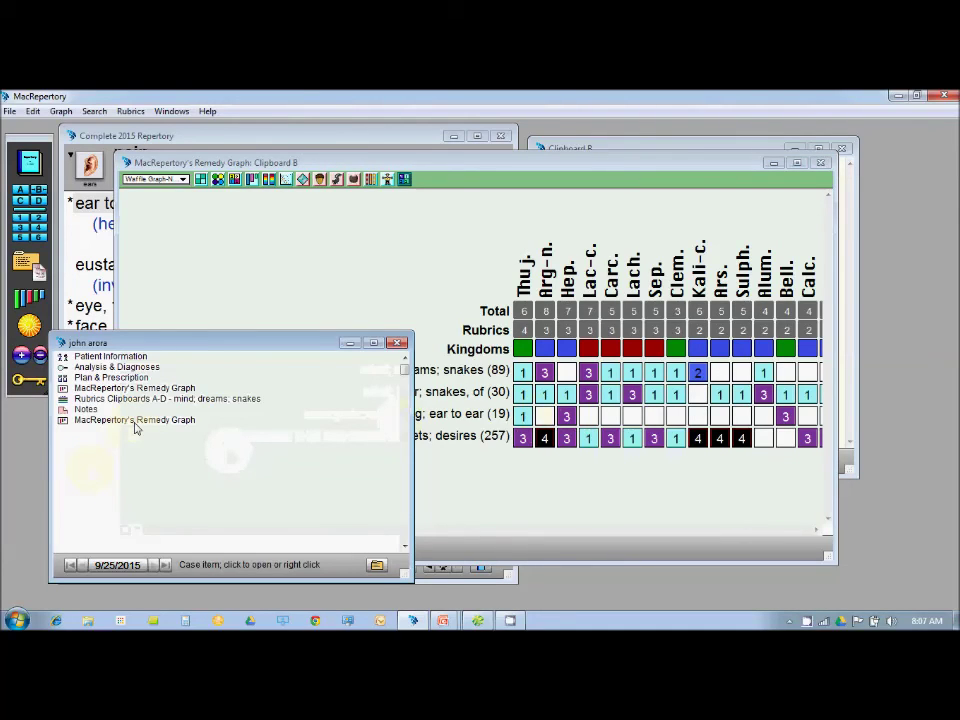
click(395, 318)
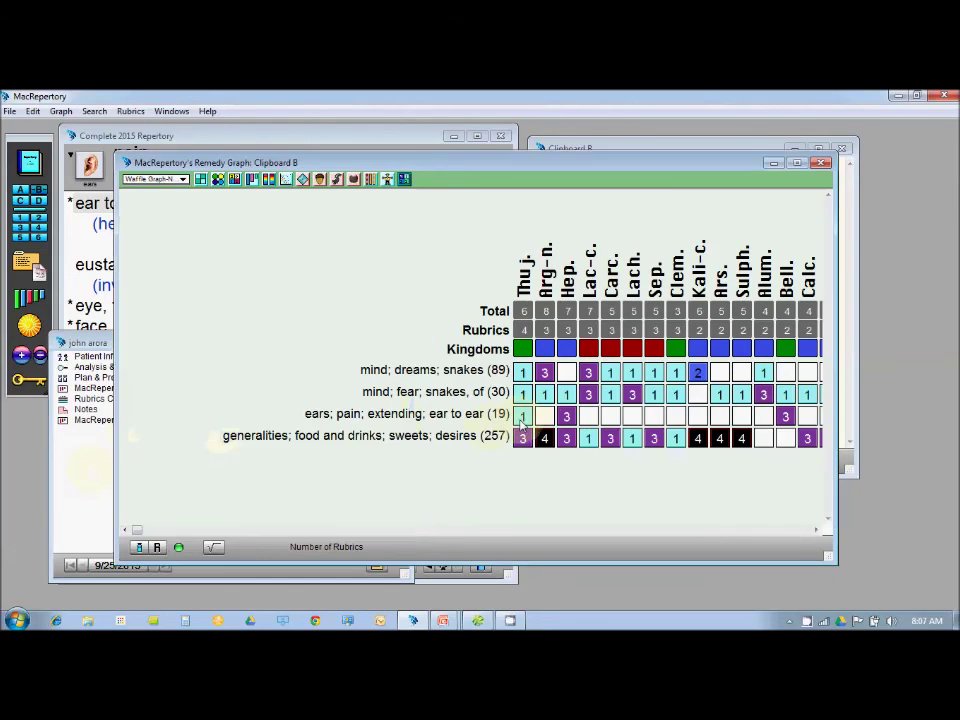
View Thuja from the Remedy Graph in ReferenceWorks and read the Generalities section of Allen's Encyclopedia
right_click(527, 283)
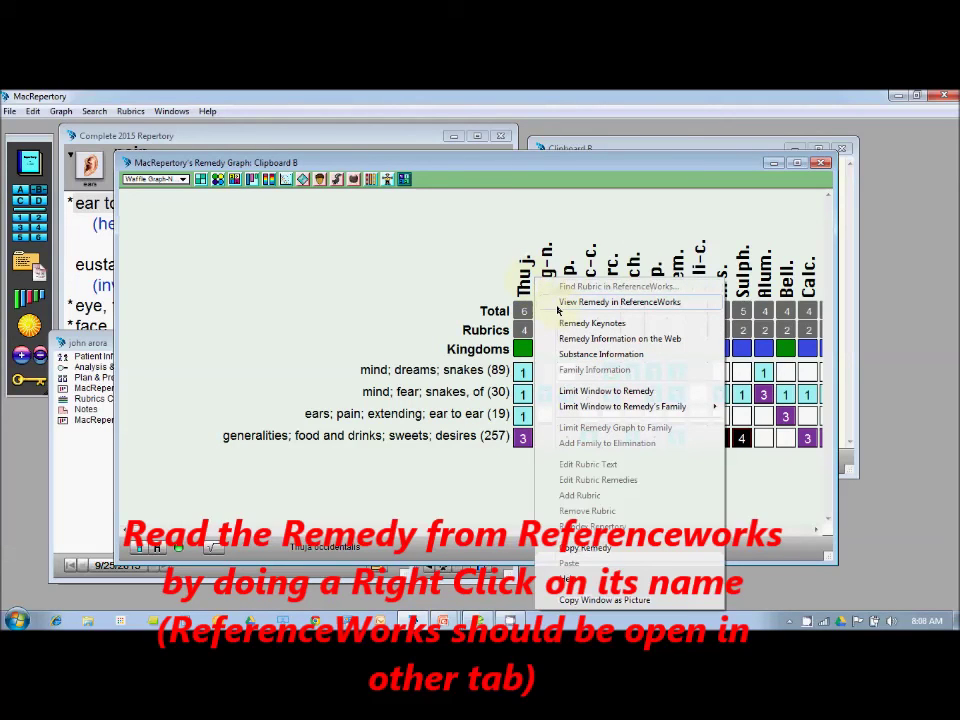
click(559, 305)
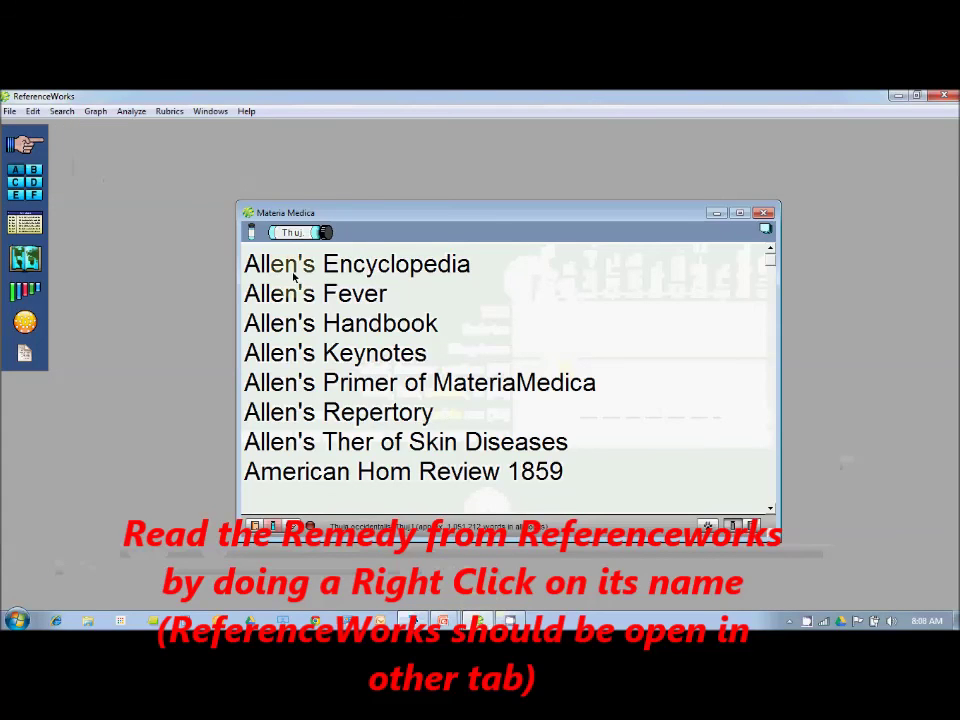
drag(308, 218, 289, 196)
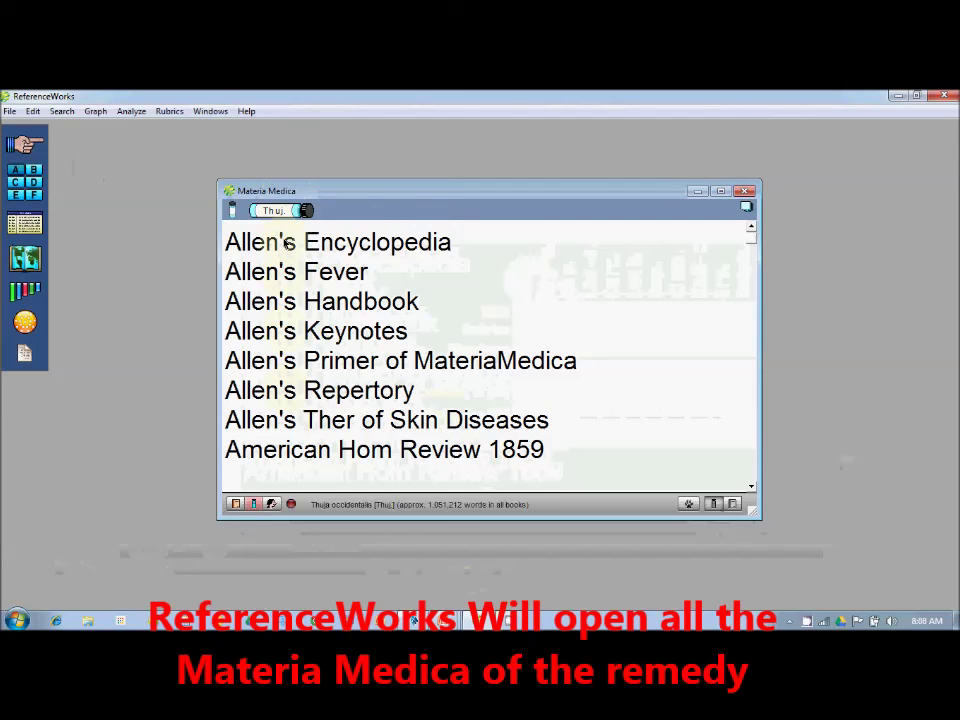
click(286, 243)
click(281, 273)
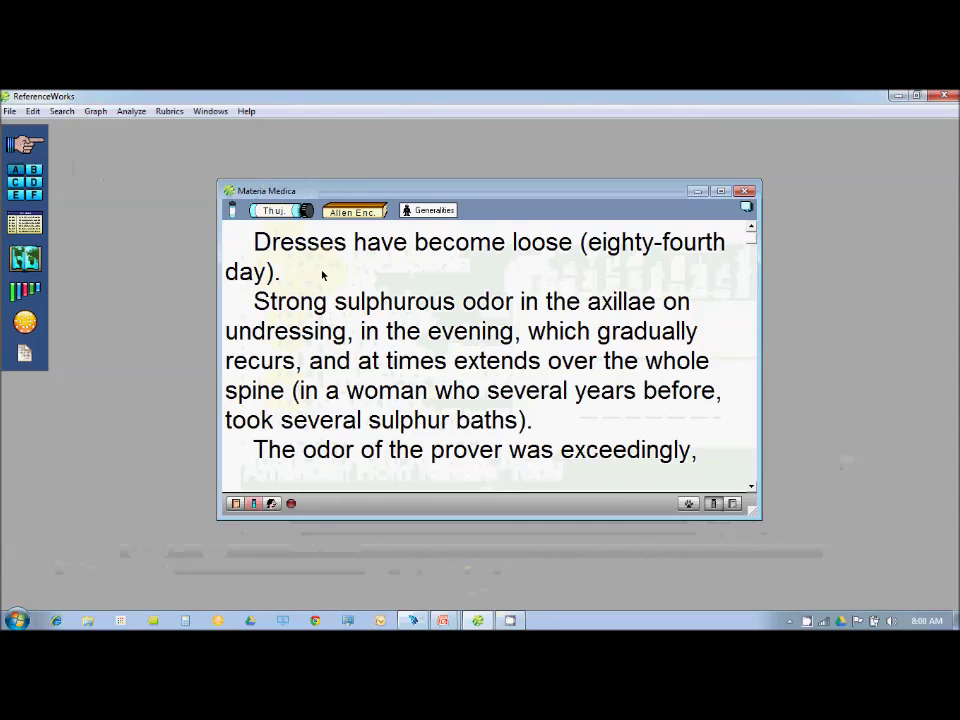
scroll(322, 275, down, 5)
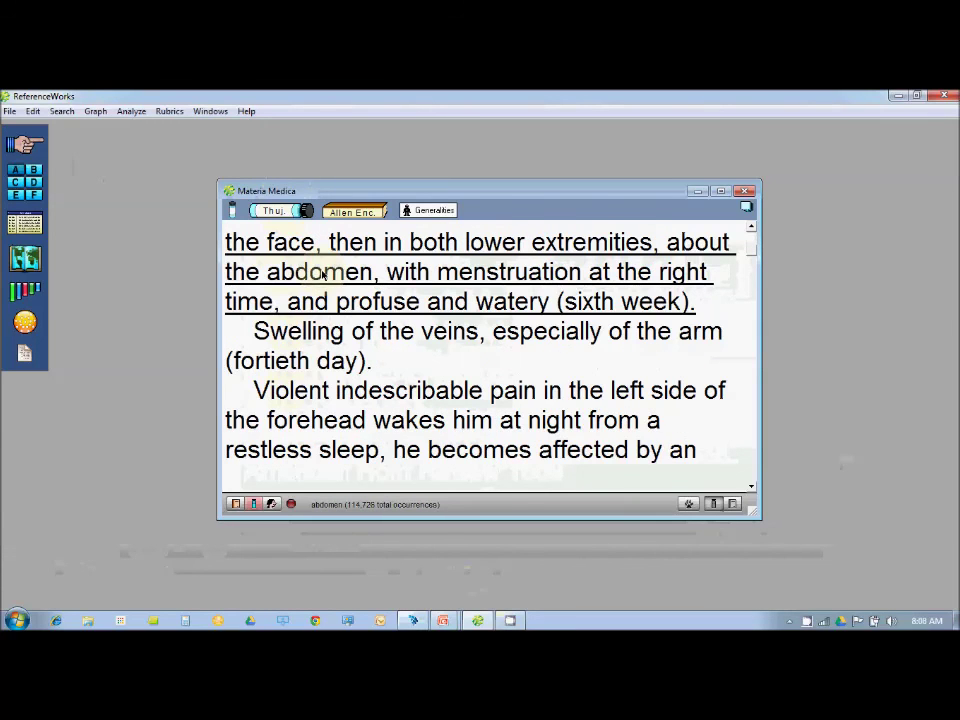
scroll(323, 272, up, 5)
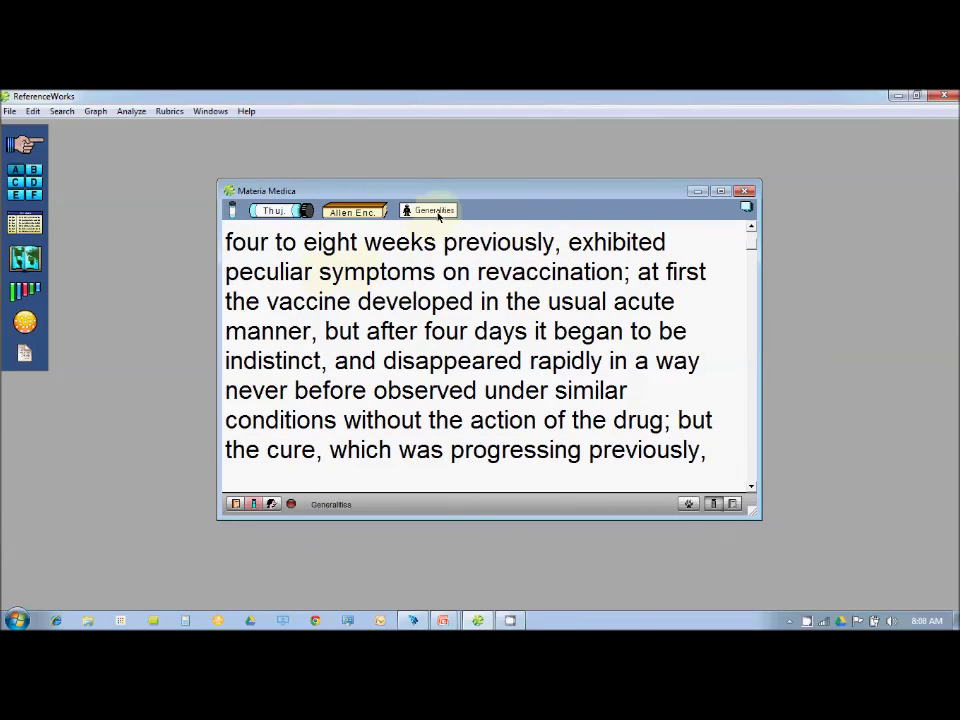
Read the Eyes section of Allen's Encyclopedia for Thuja, return to the book list, and switch back to MacRepertory
click(436, 211)
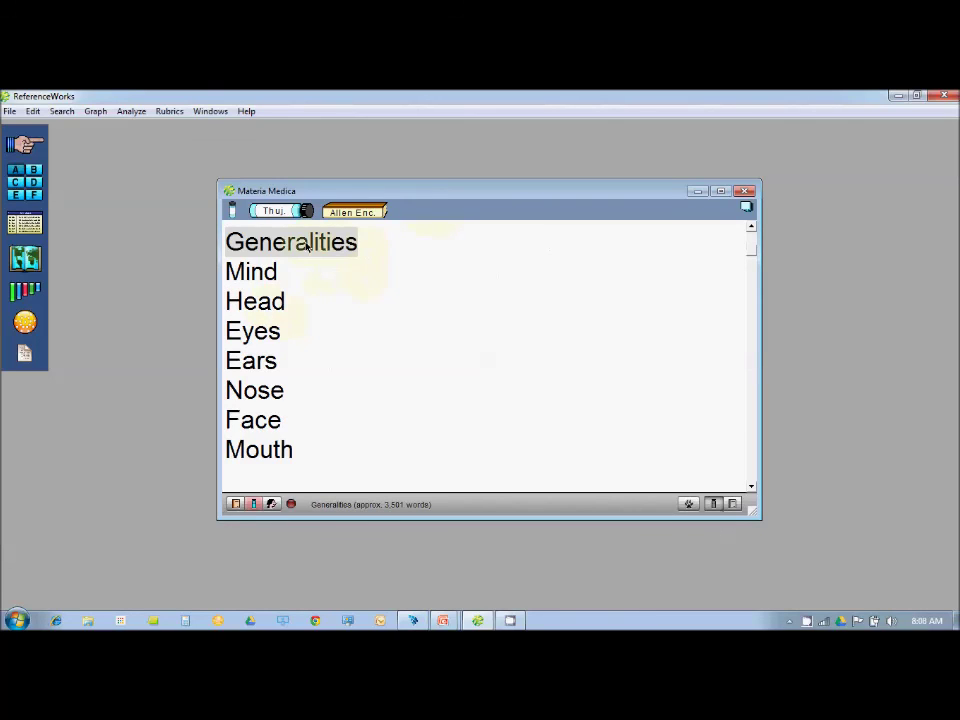
click(255, 338)
scroll(344, 318, down, 5)
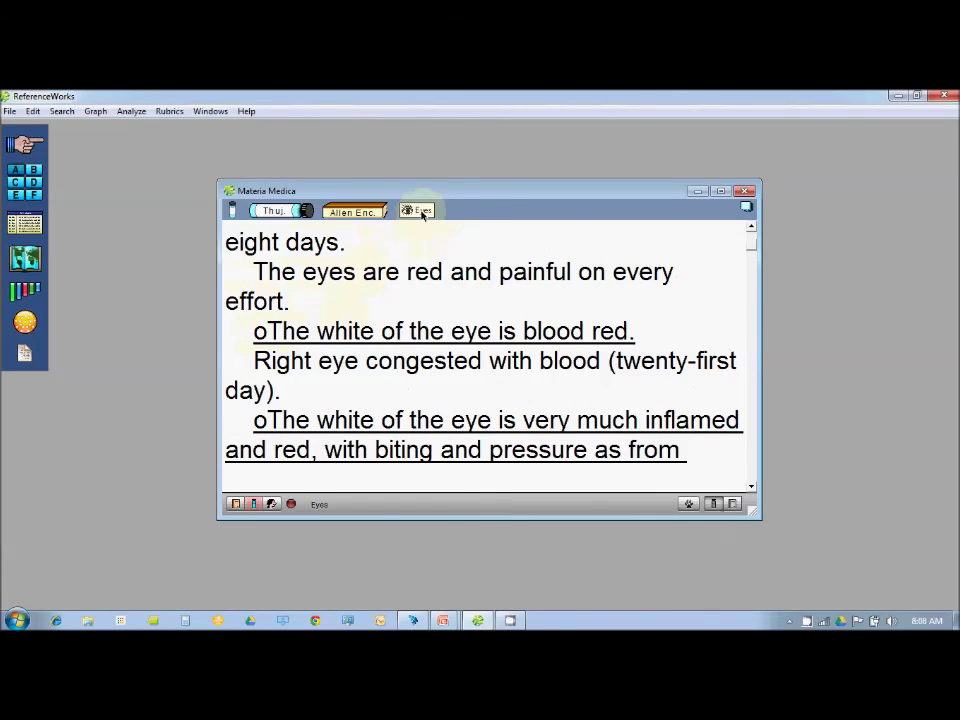
click(385, 212)
click(360, 216)
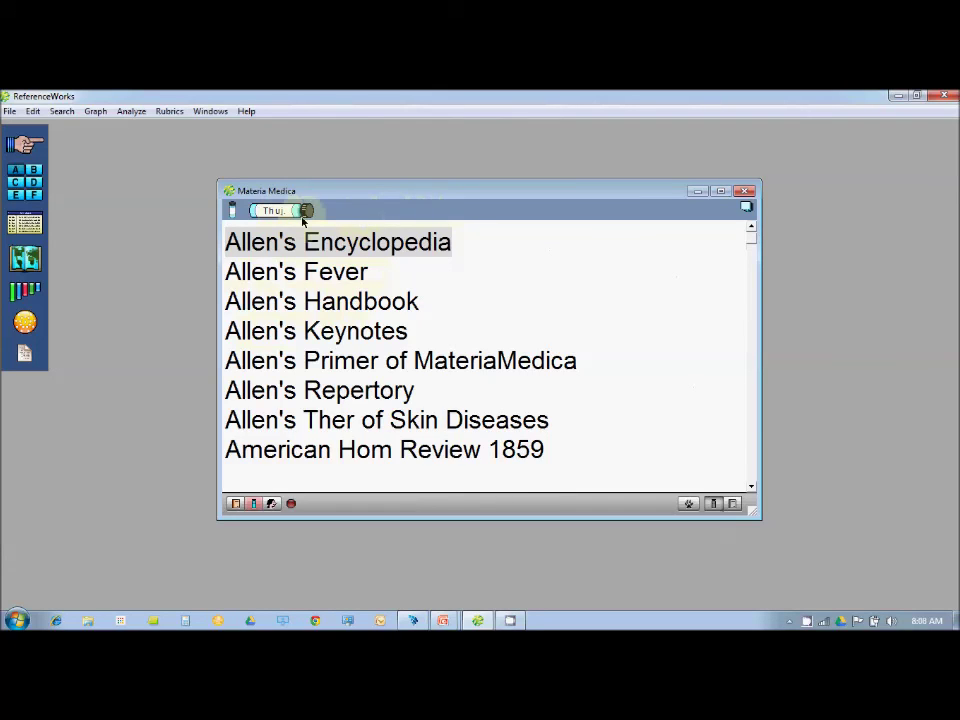
click(413, 620)
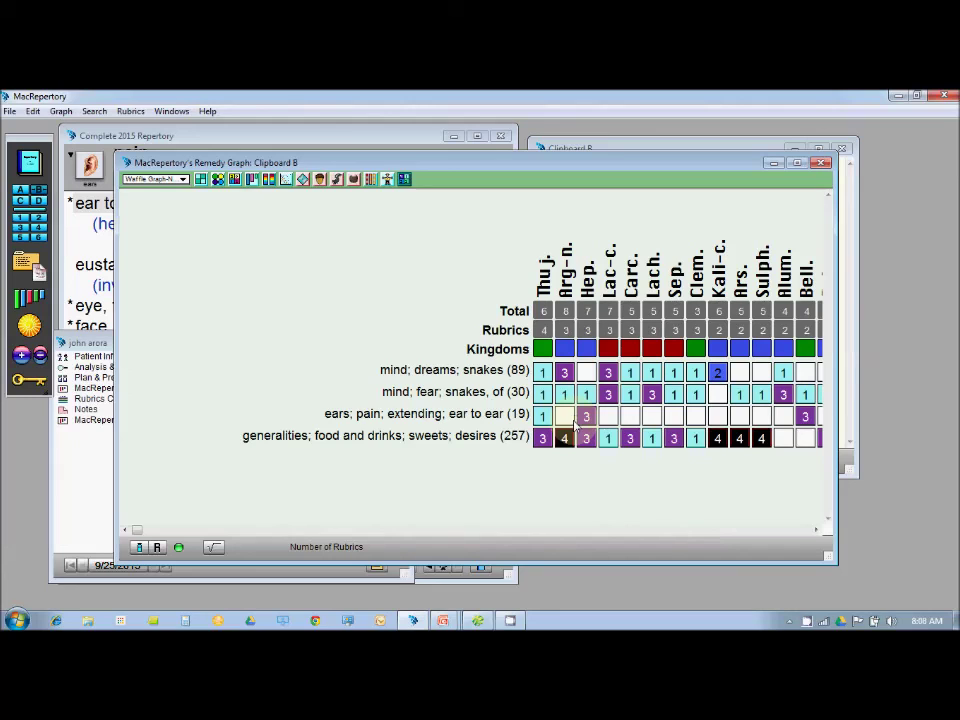
mouse_move(446, 621)
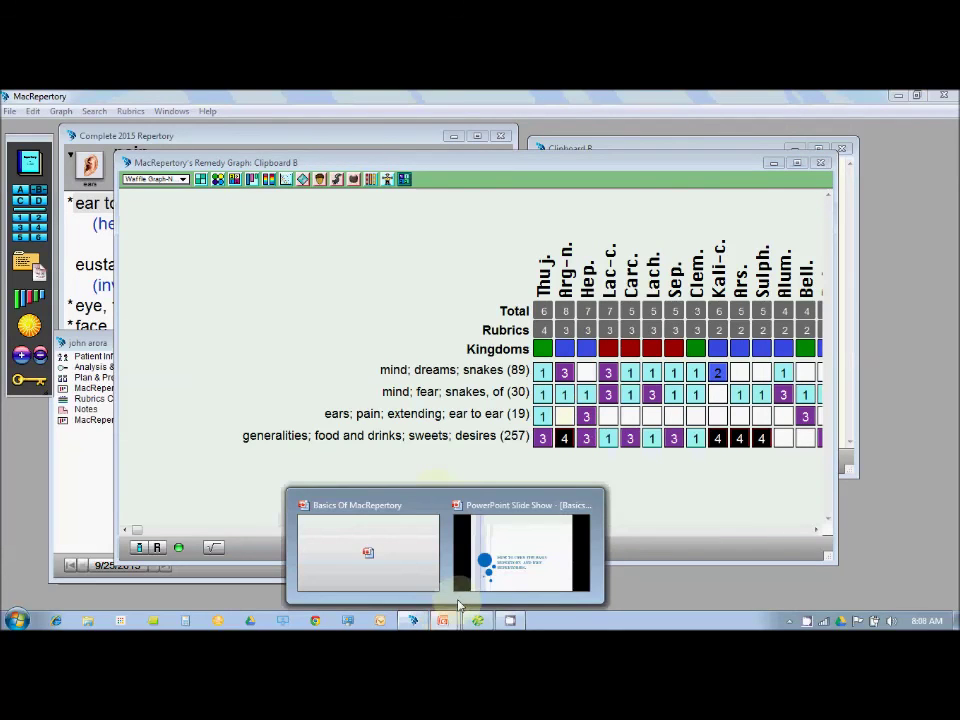
click(477, 561)
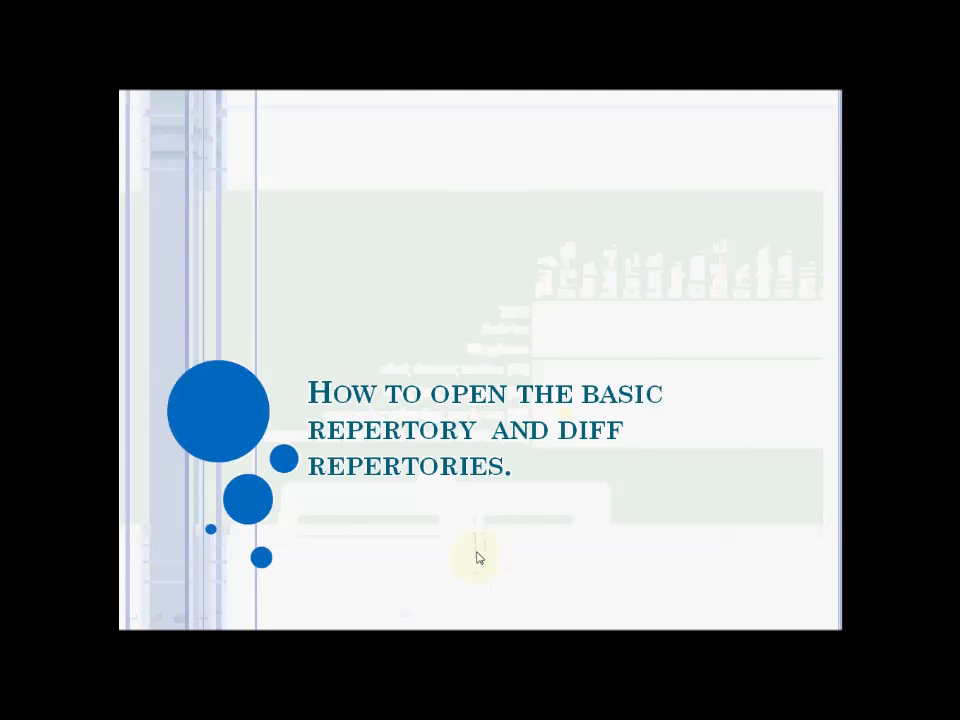
click(478, 557)
click(478, 557)
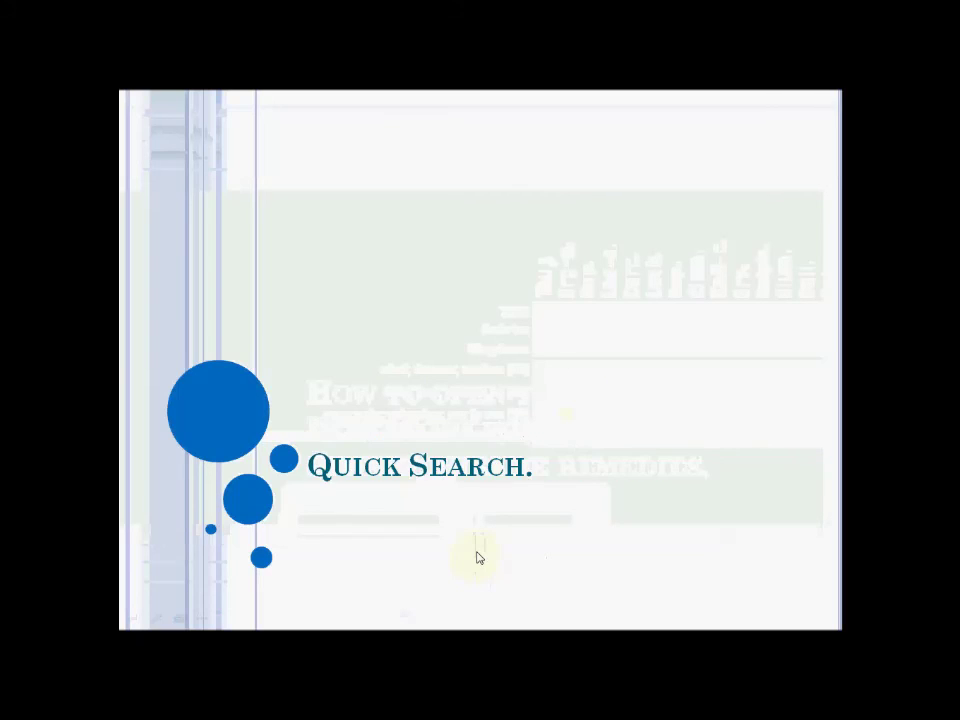
click(478, 557)
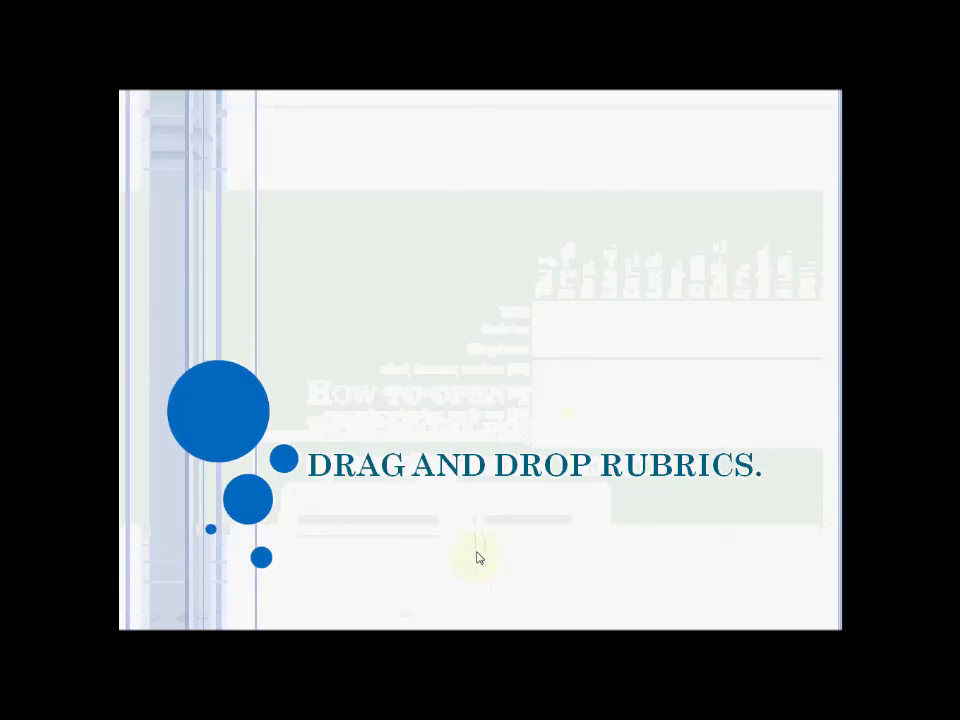
click(478, 557)
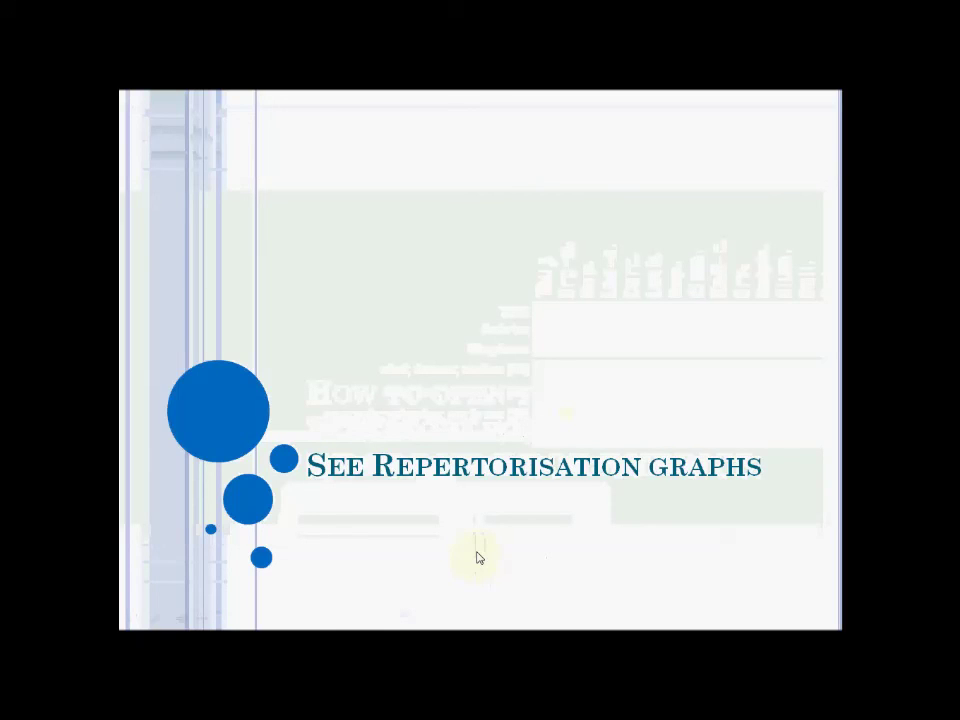